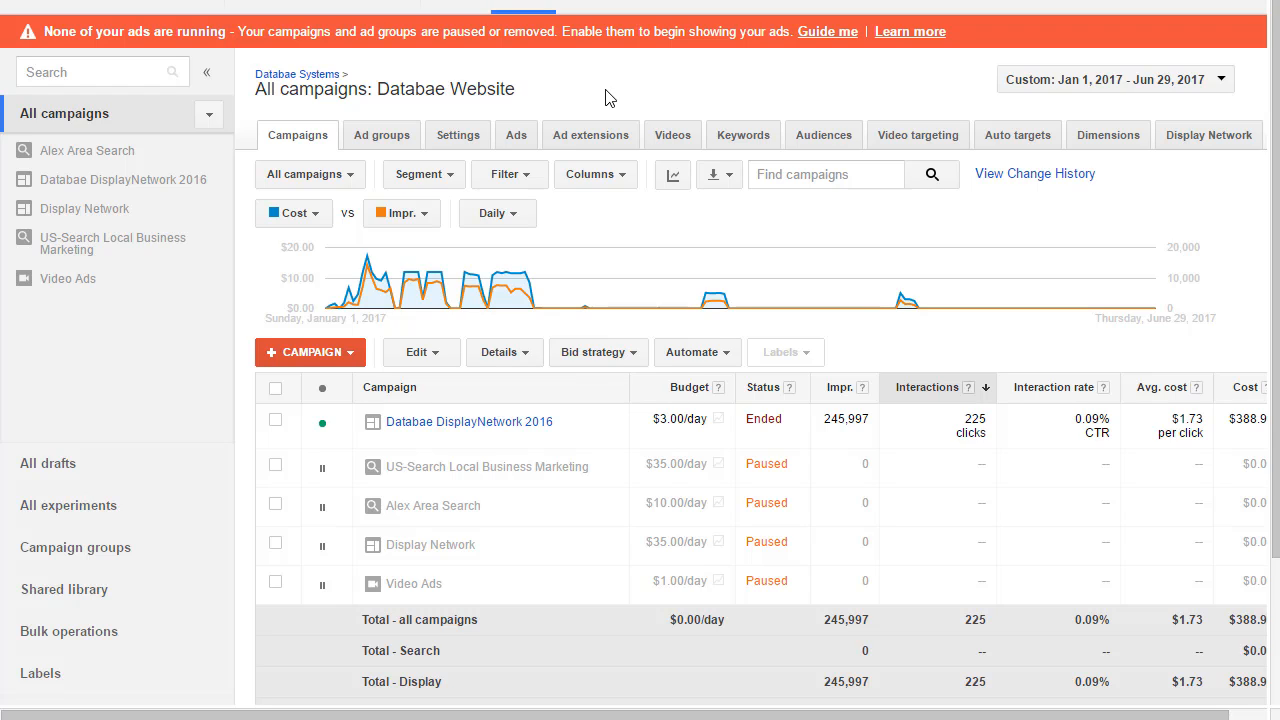
Step: View the campaign type filter options, and search Google for "google tips" in a new browser tab to check the results page for ads
click(210, 116)
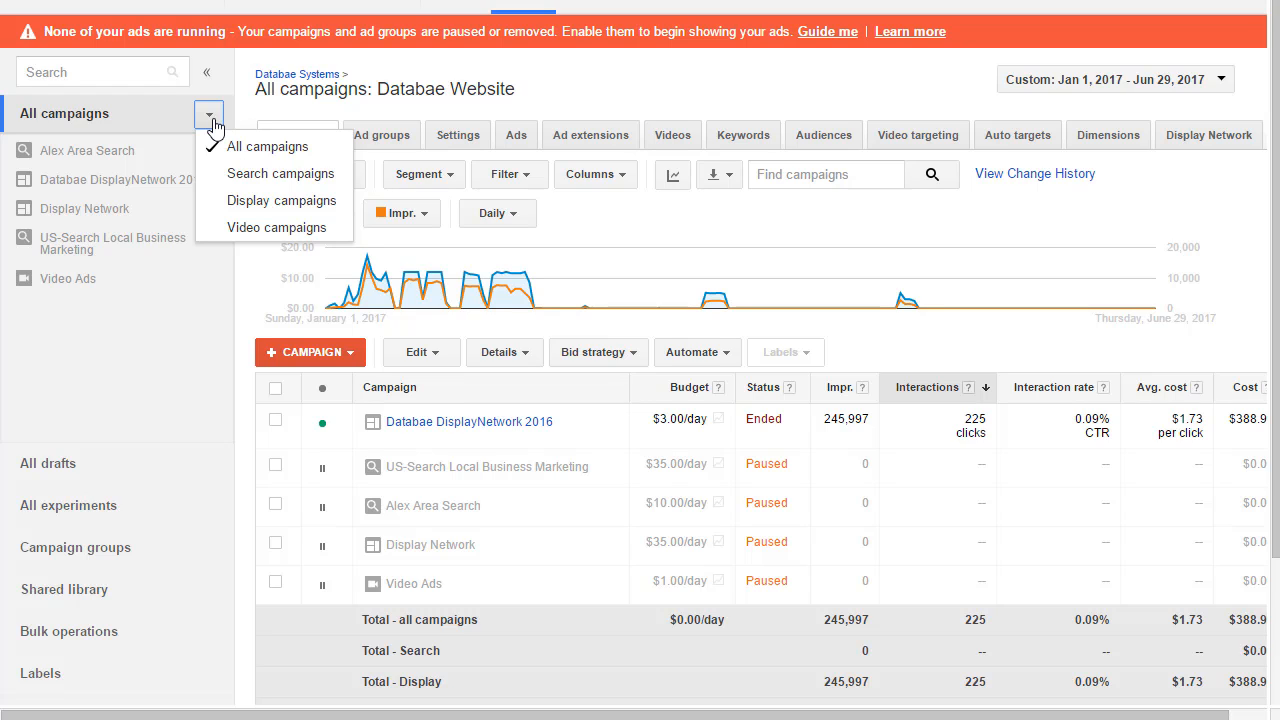
key(ctrl+t)
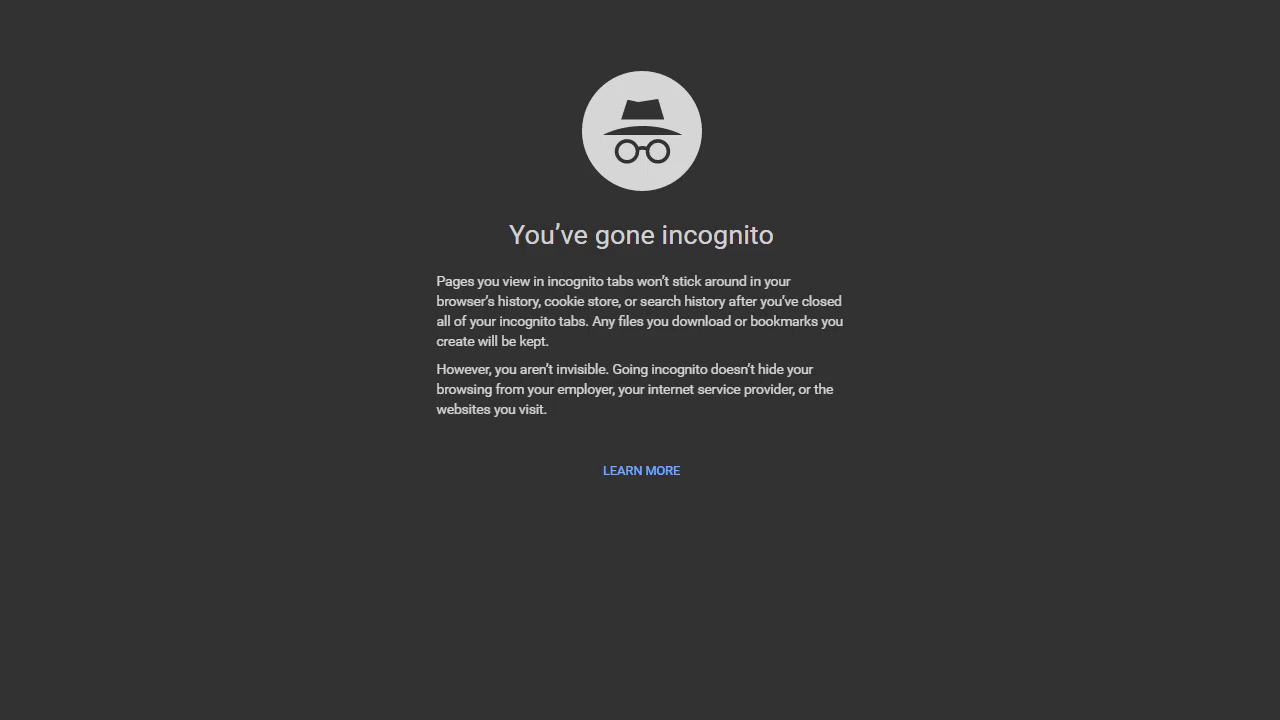
text(google.com)
key(Return)
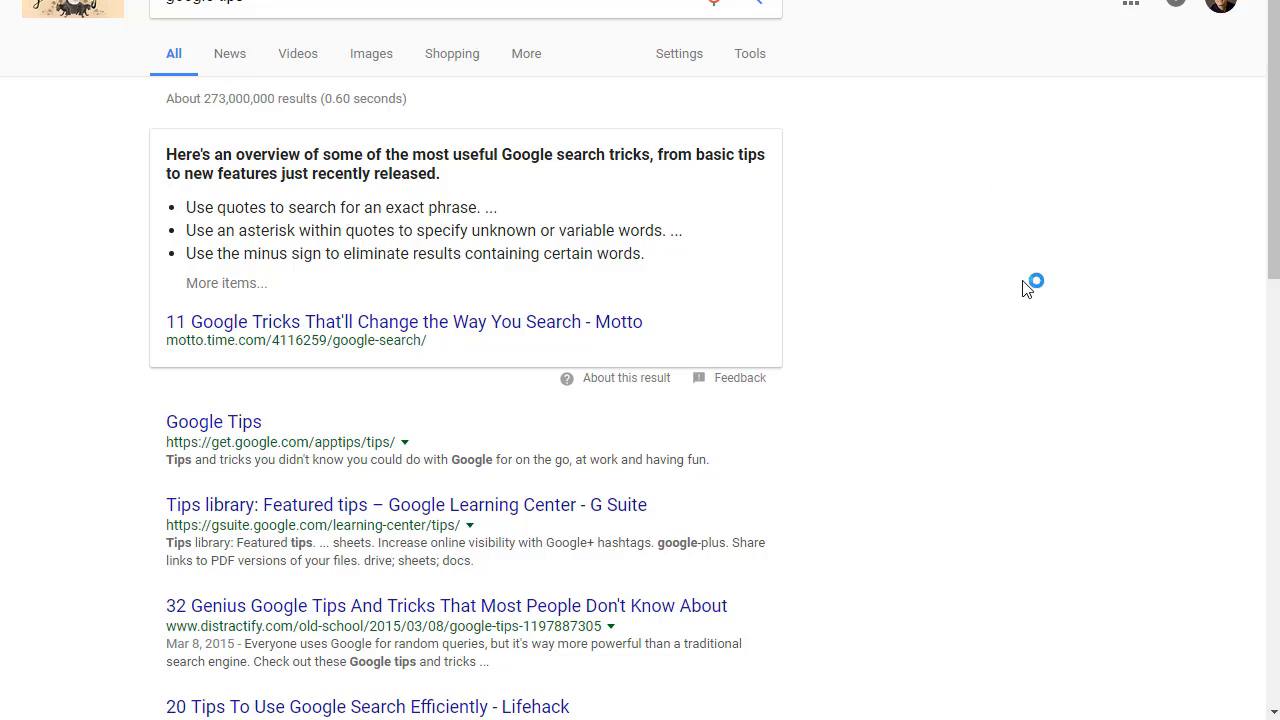
scroll(1006, 329, down, 10)
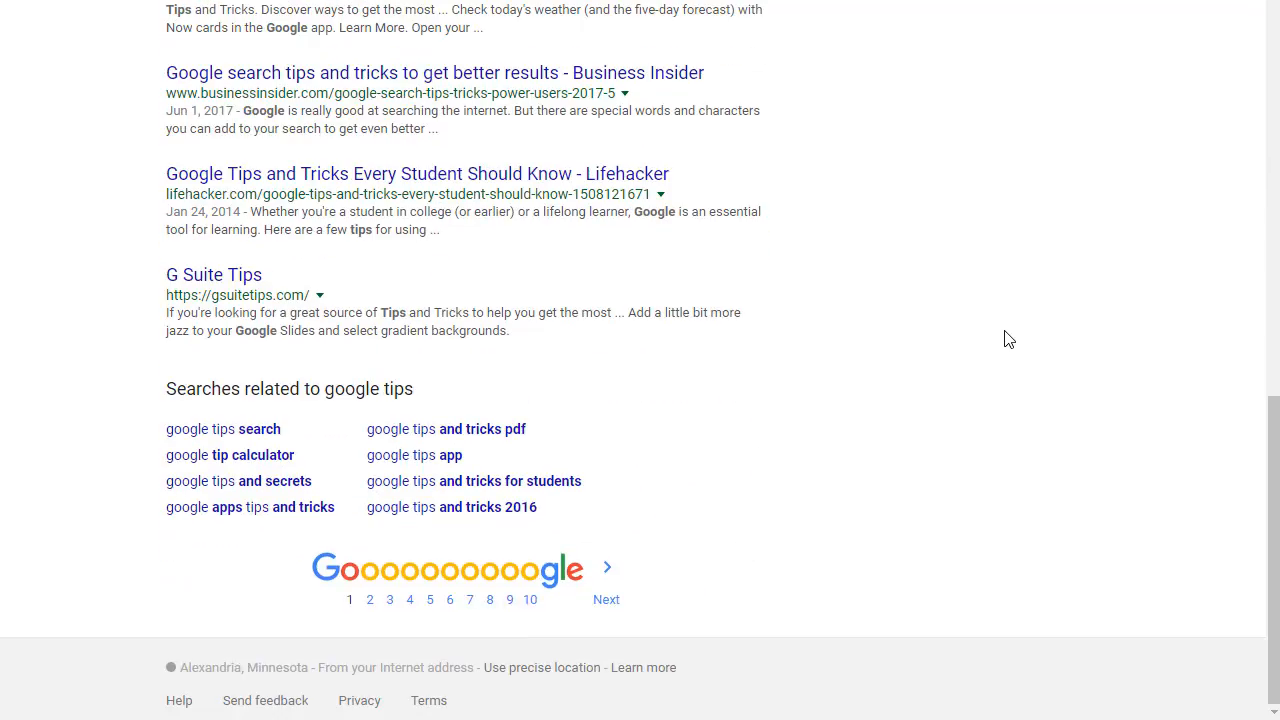
scroll(1006, 337, up, 8)
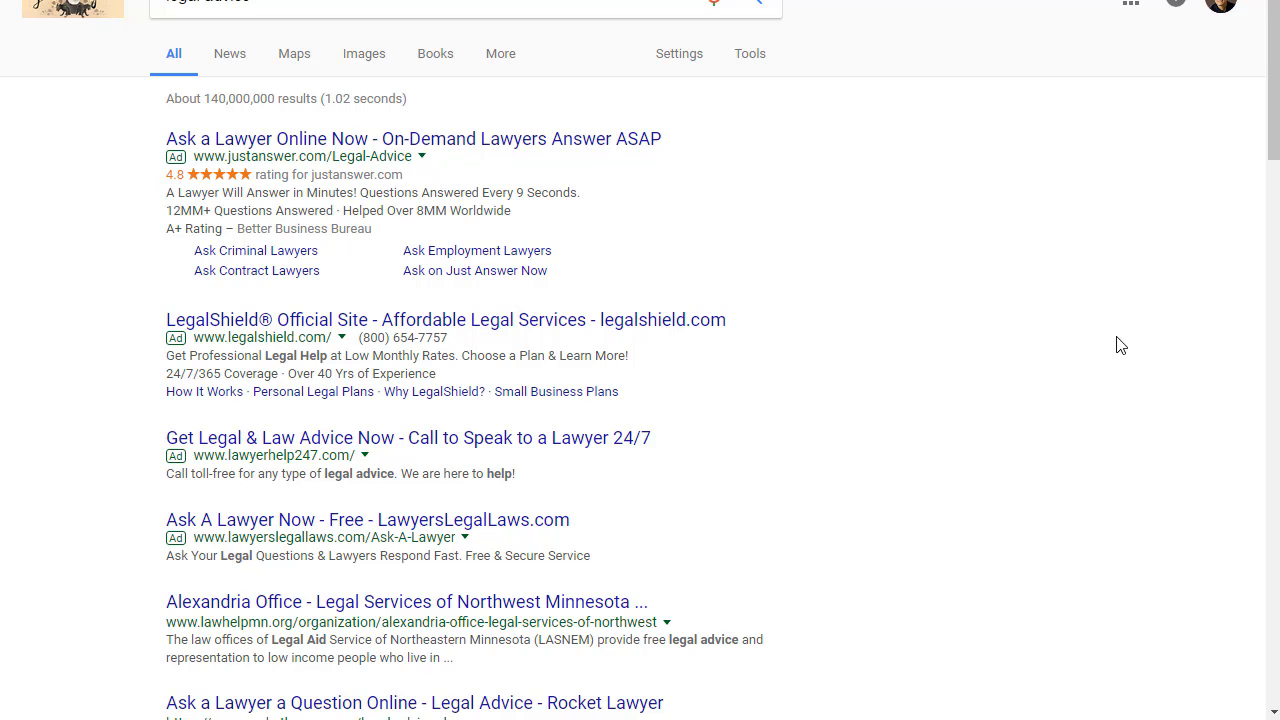
Step: Search Google for "legal advice" and examine the text ads placed above and below the organic results
scroll(201, 458, down, 20)
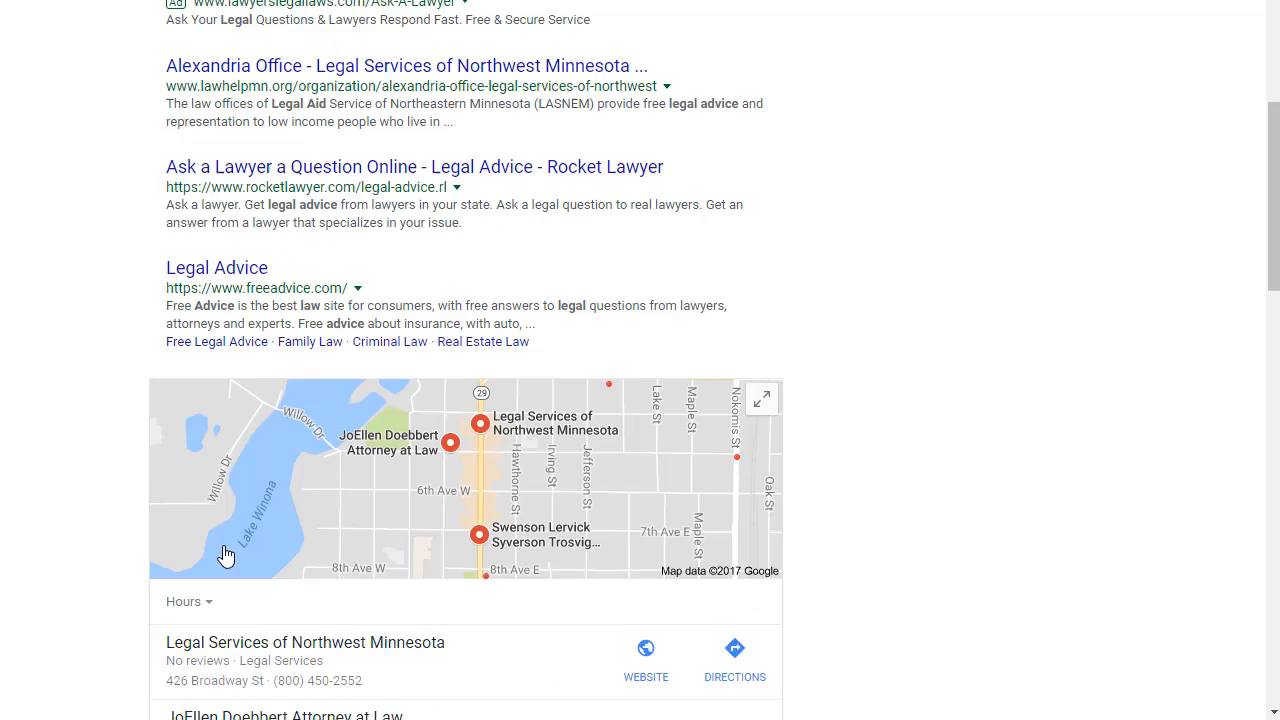
scroll(240, 463, up, 2)
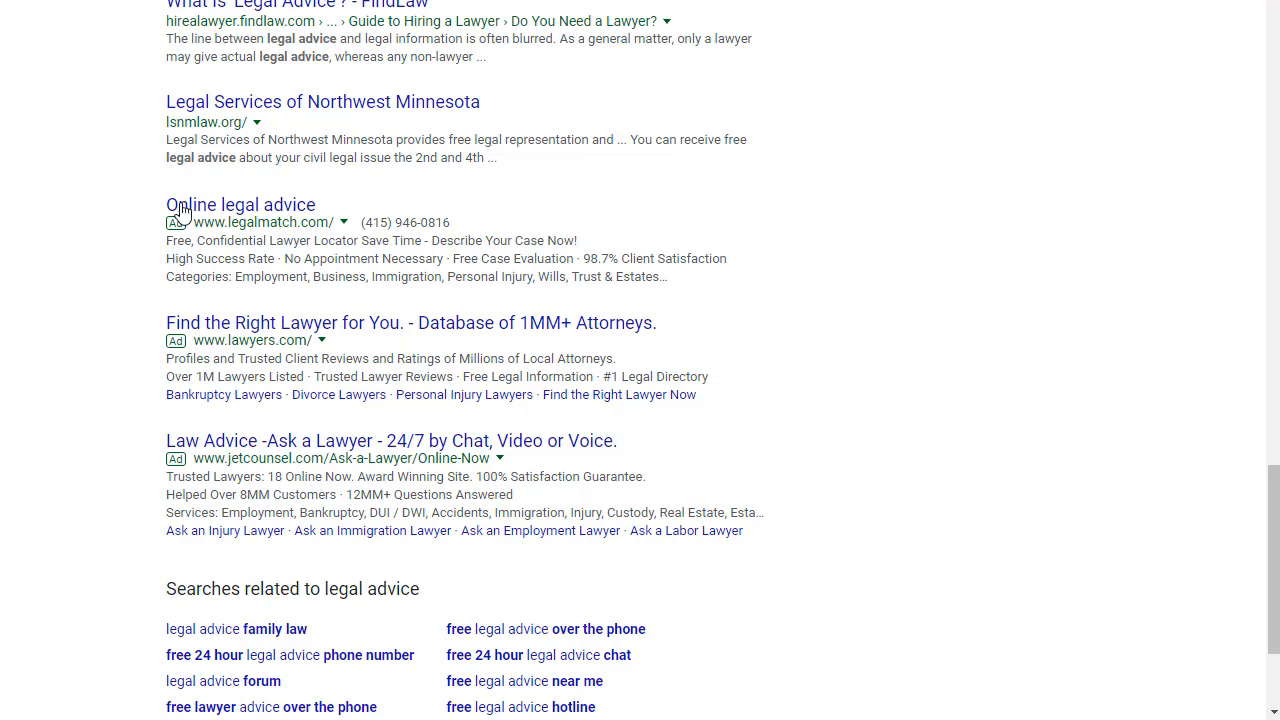
scroll(351, 249, up, 10)
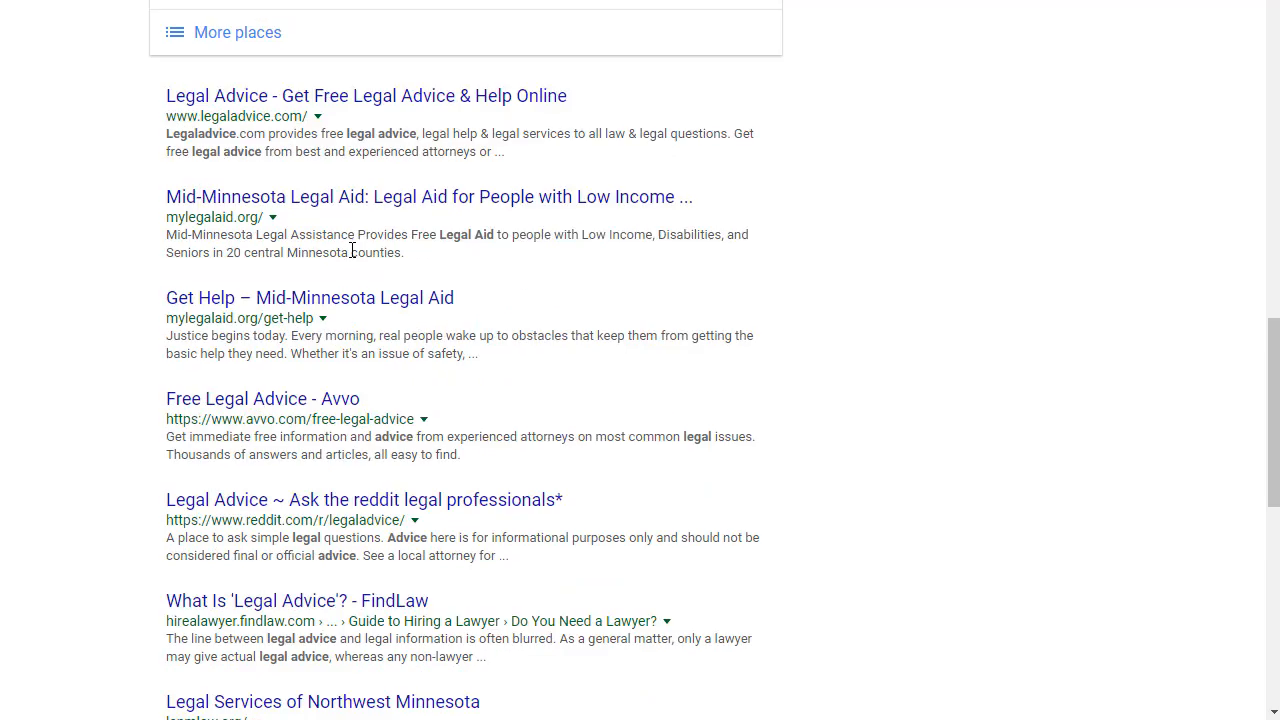
scroll(351, 249, up, 7)
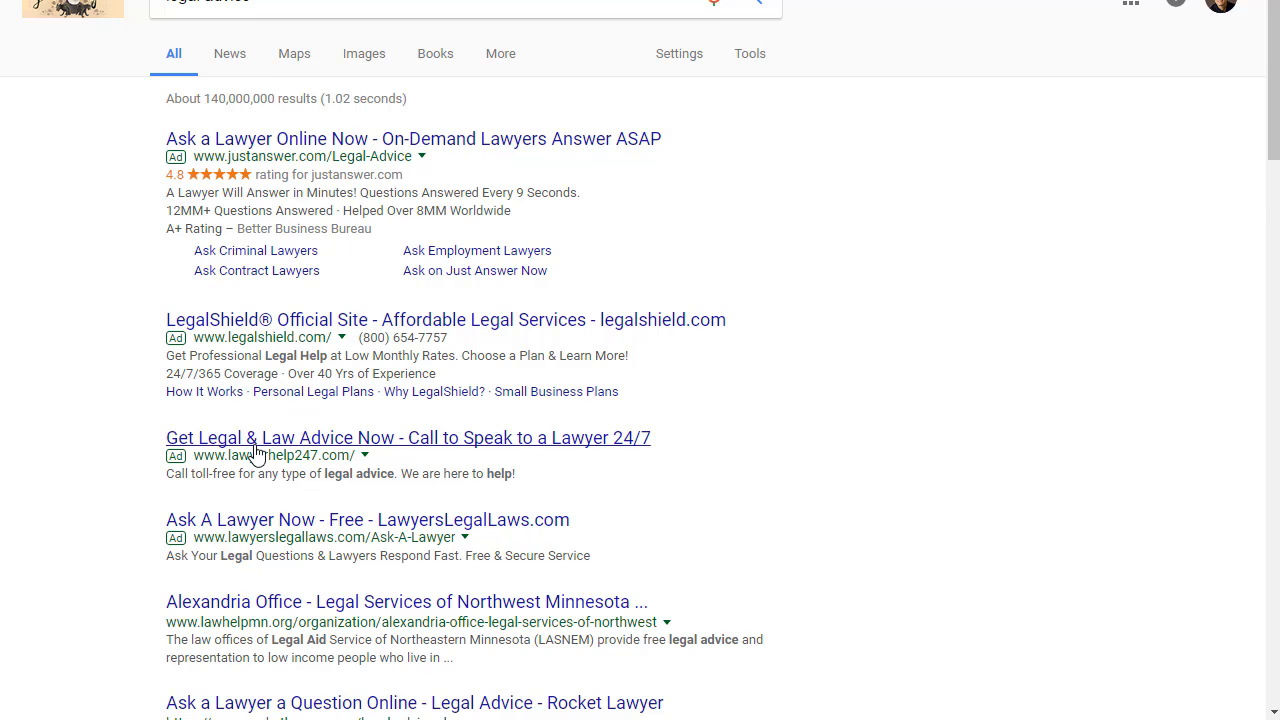
scroll(256, 480, down, 2)
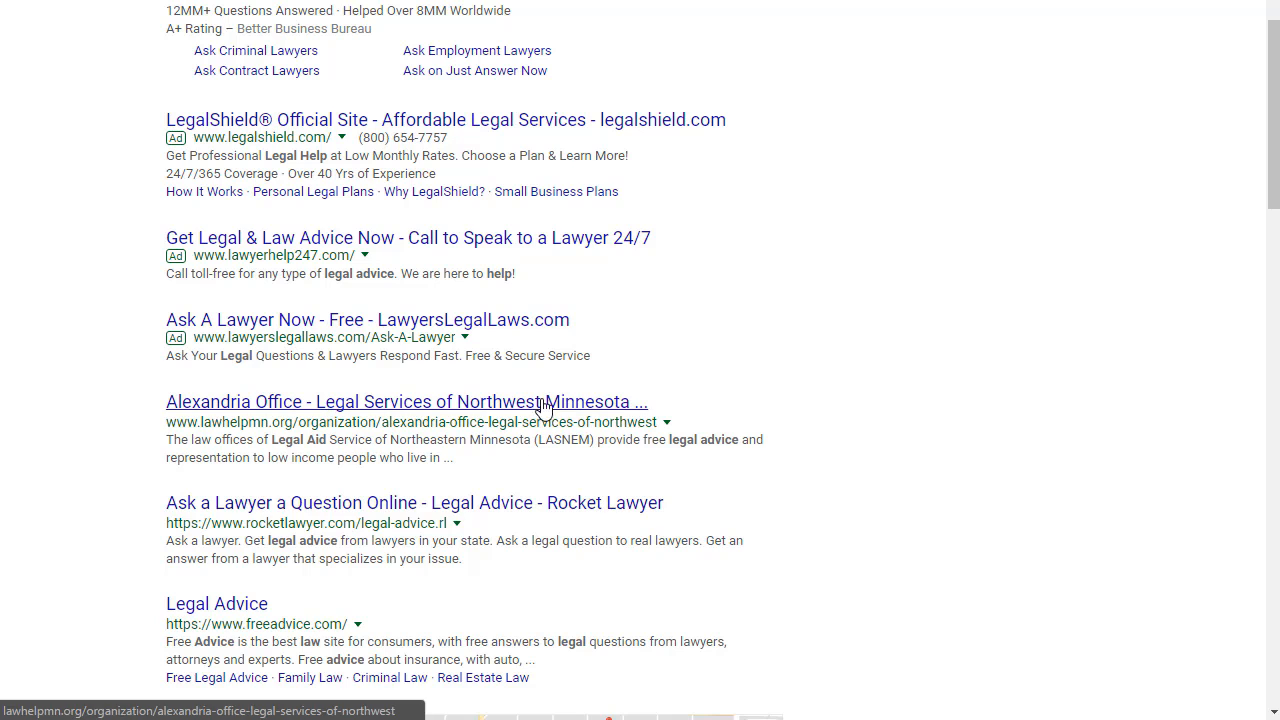
scroll(736, 331, up, 2)
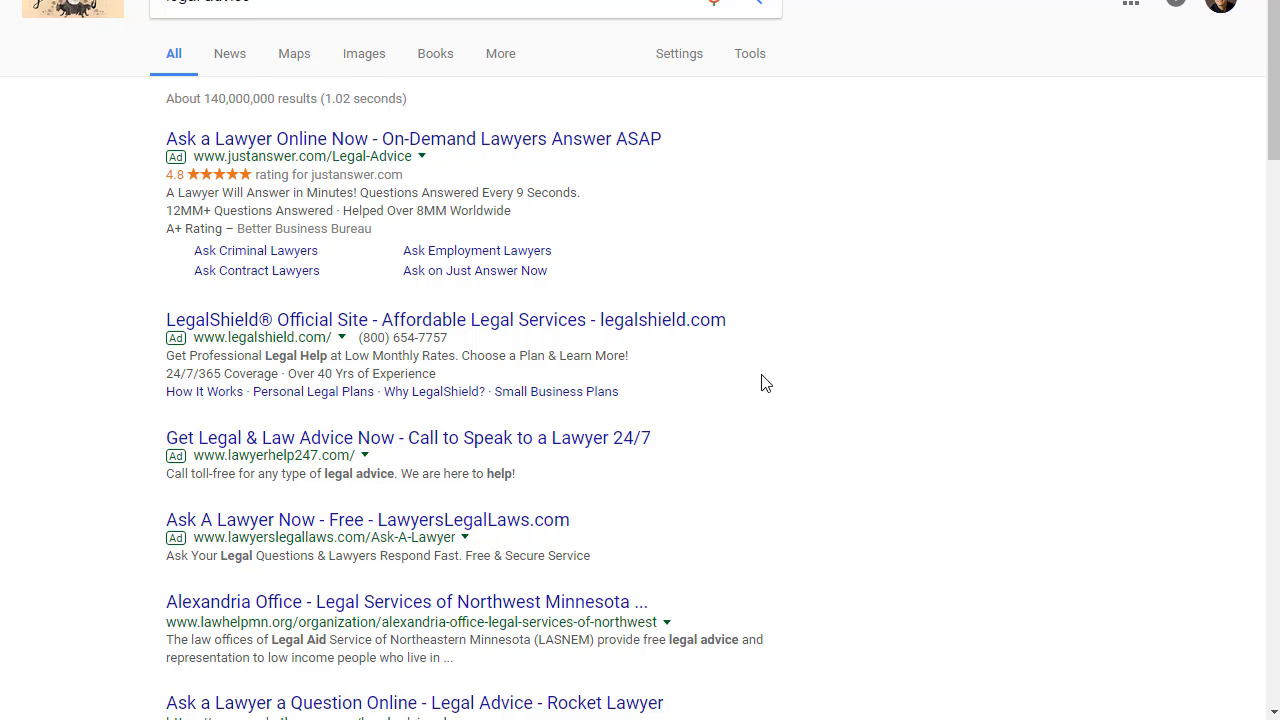
scroll(764, 385, down, 1)
scroll(690, 242, up, 1)
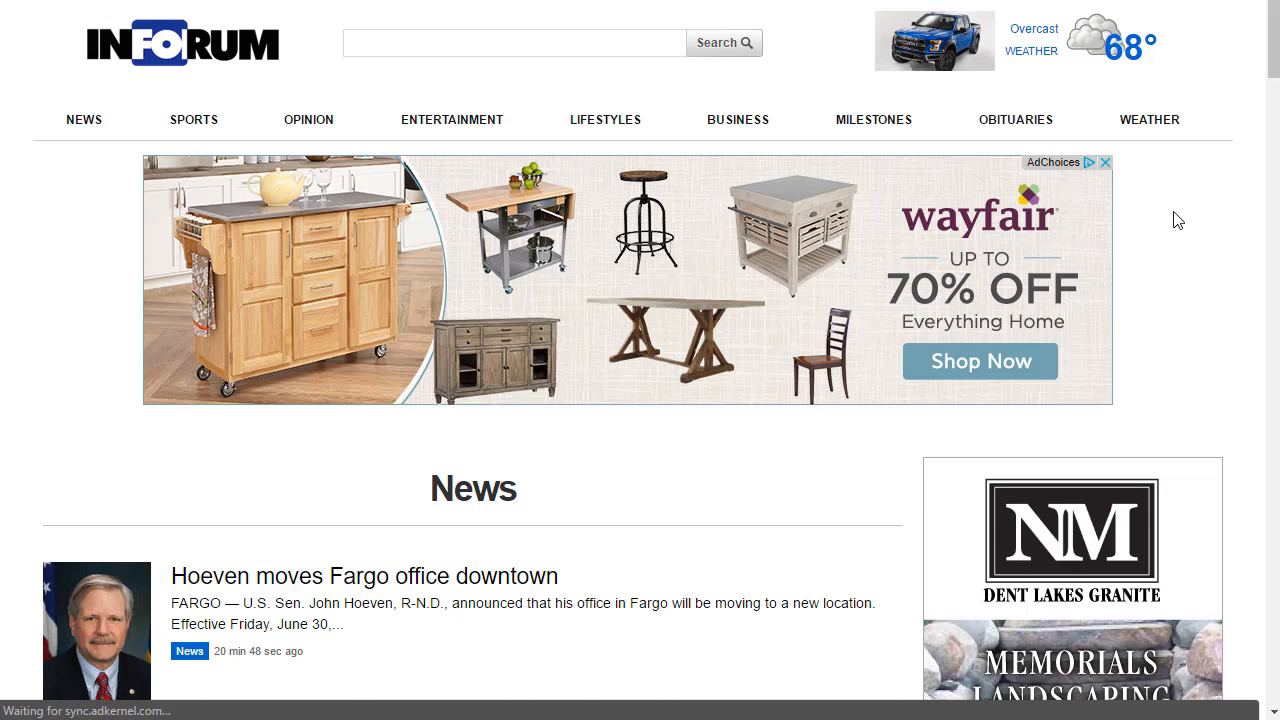
Step: Examine the display ads placed beside and between the stories on the INFORUM news page
scroll(1177, 220, down, 3)
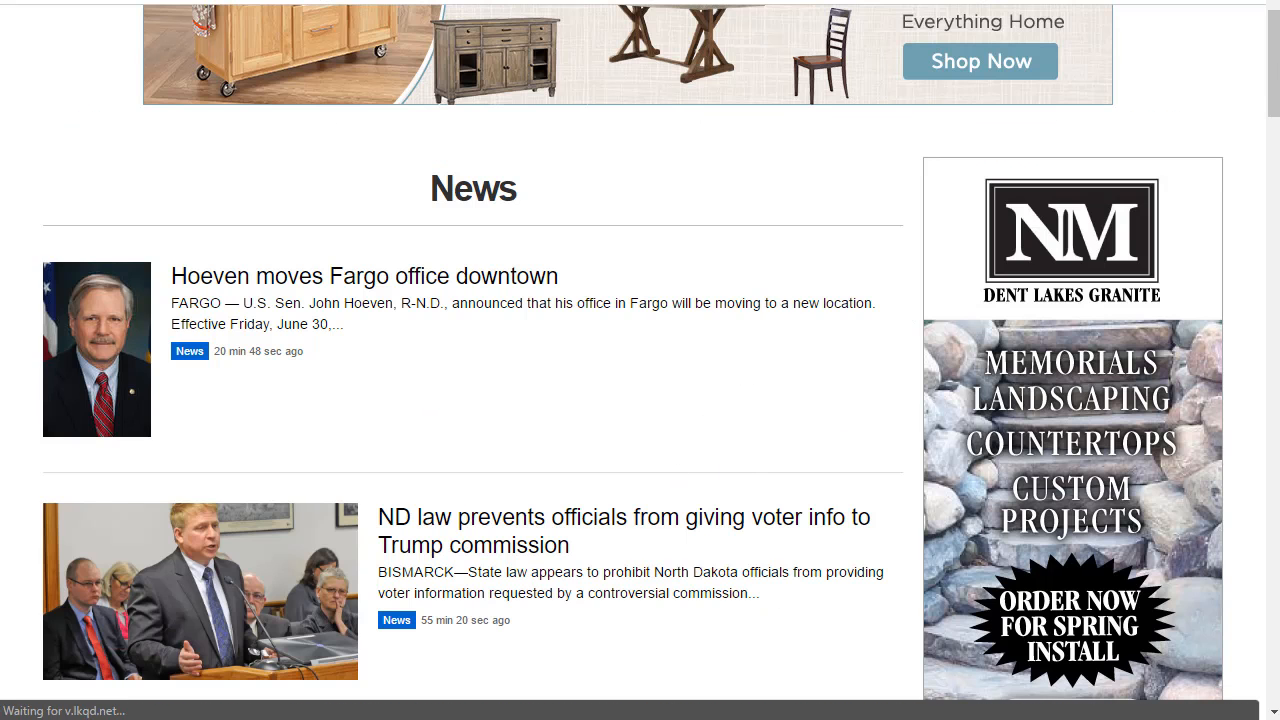
drag(1274, 76, 1273, 157)
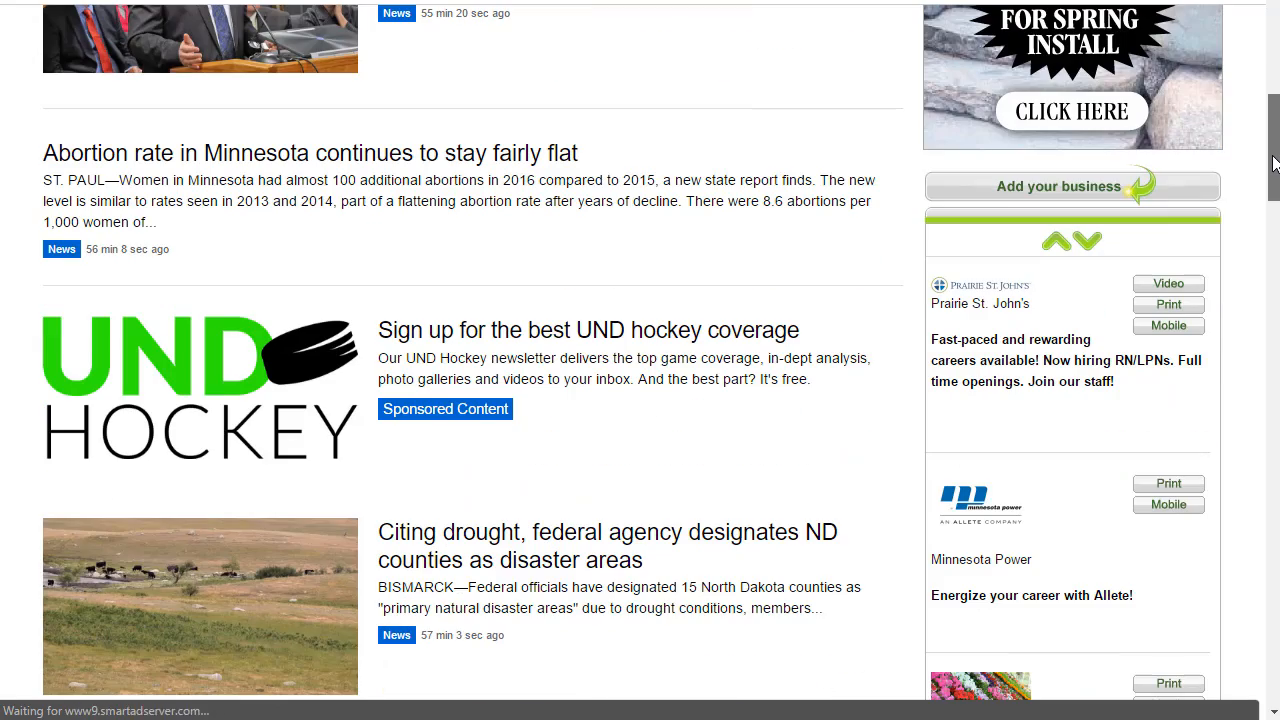
scroll(800, 320, down, 9)
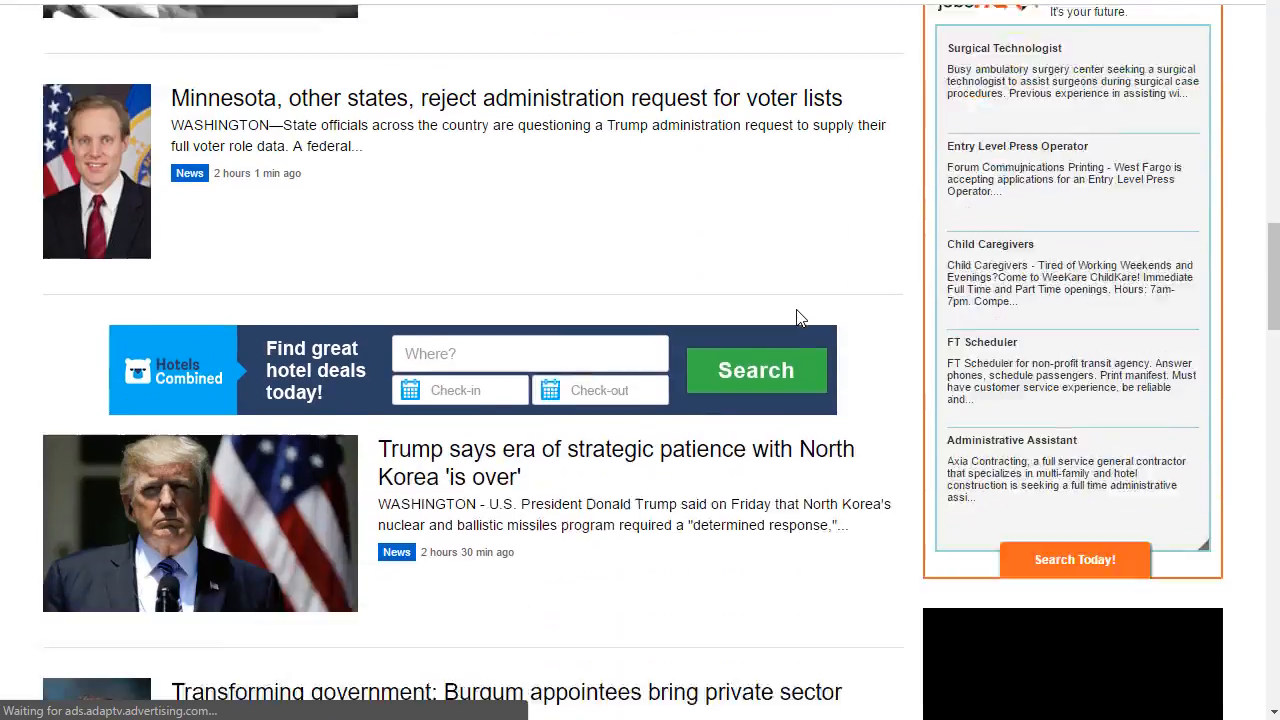
scroll(800, 318, down, 6)
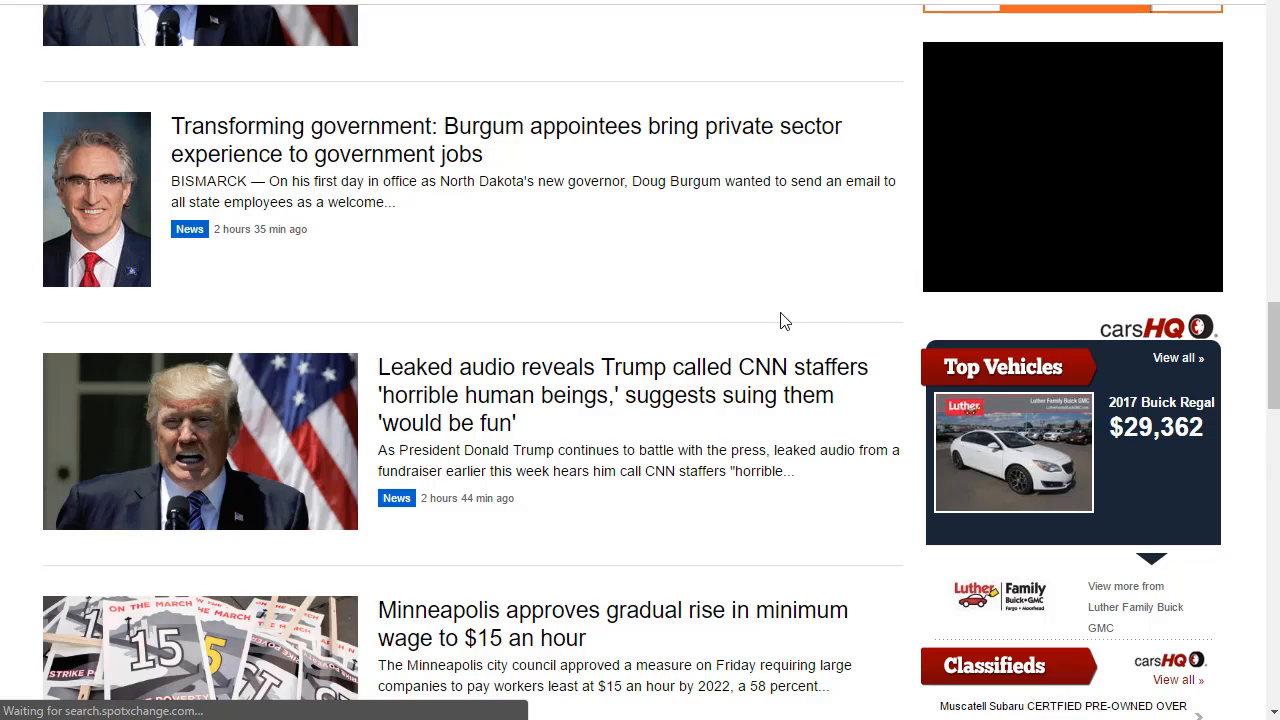
scroll(784, 321, down, 3)
scroll(775, 150, down, 3)
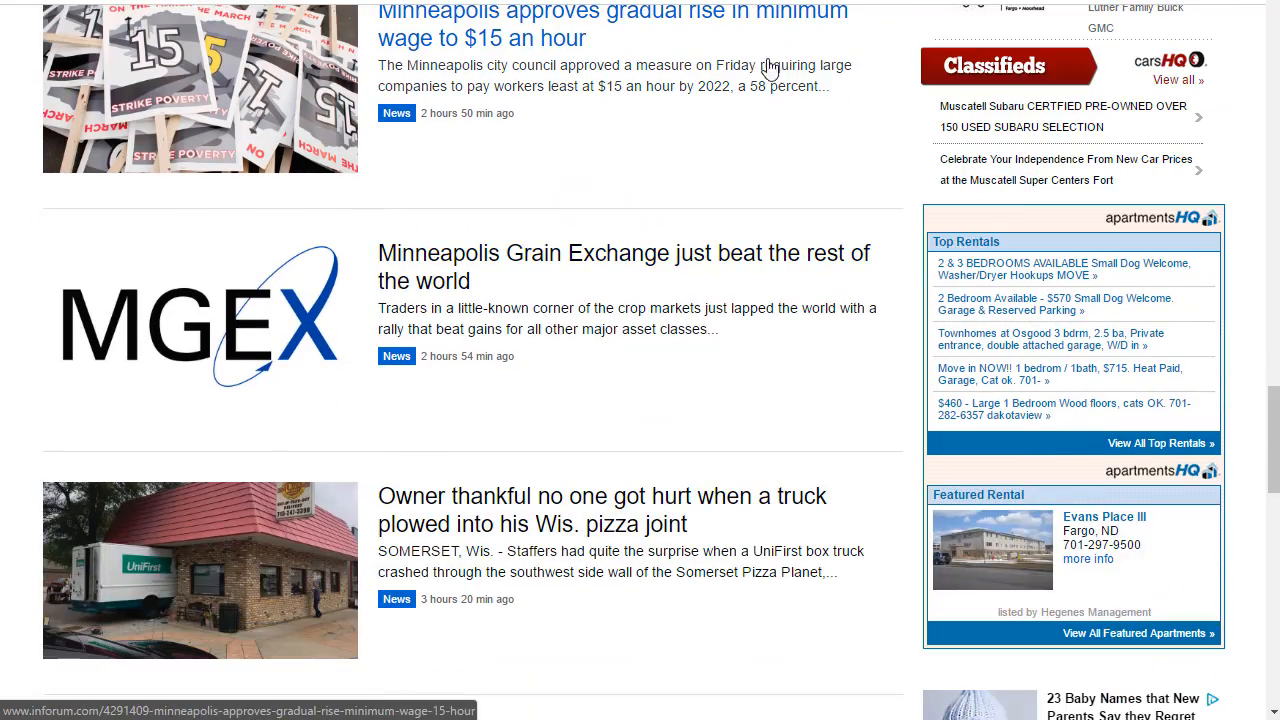
scroll(763, 251, down, 4)
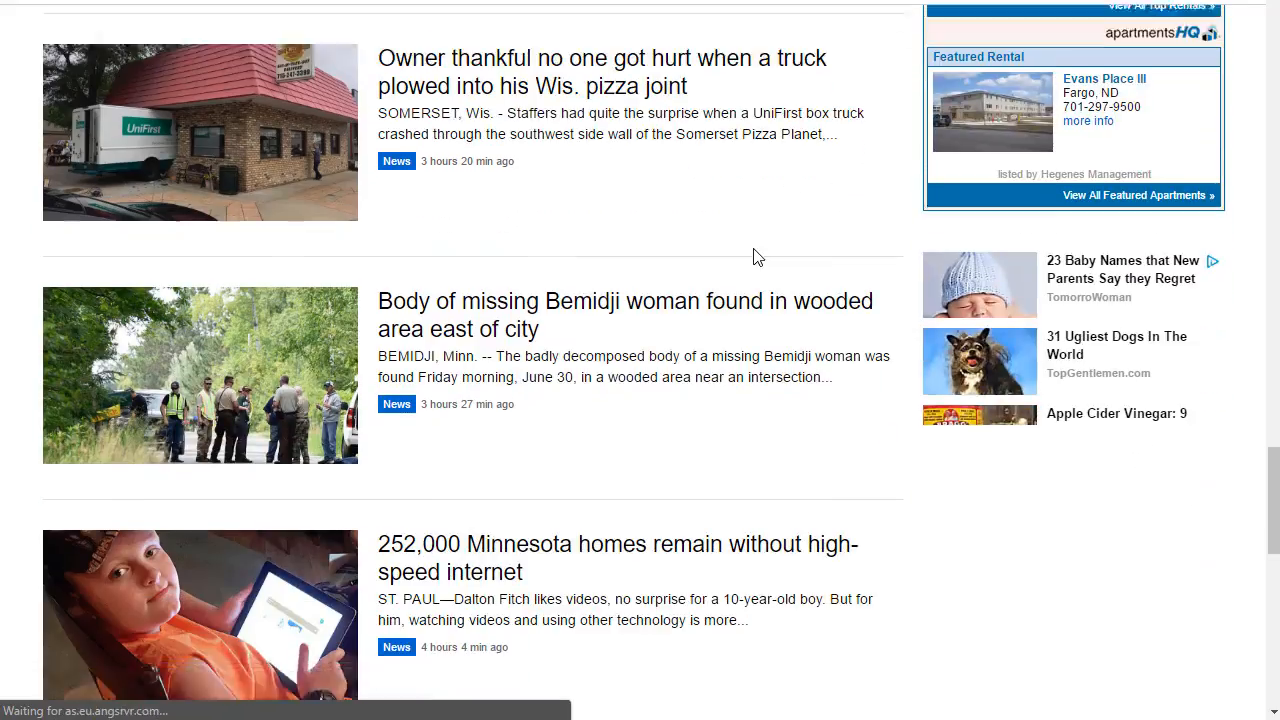
scroll(770, 262, down, 4)
scroll(1154, 257, up, 4)
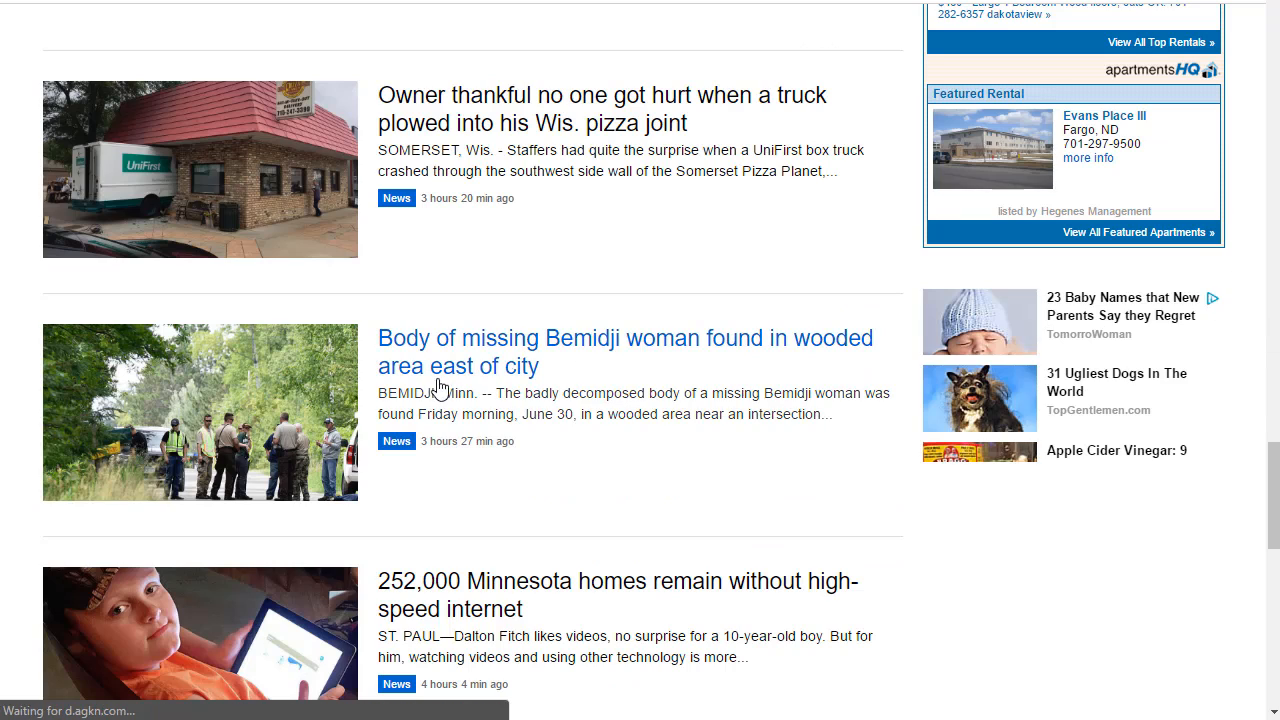
scroll(720, 251, down, 10)
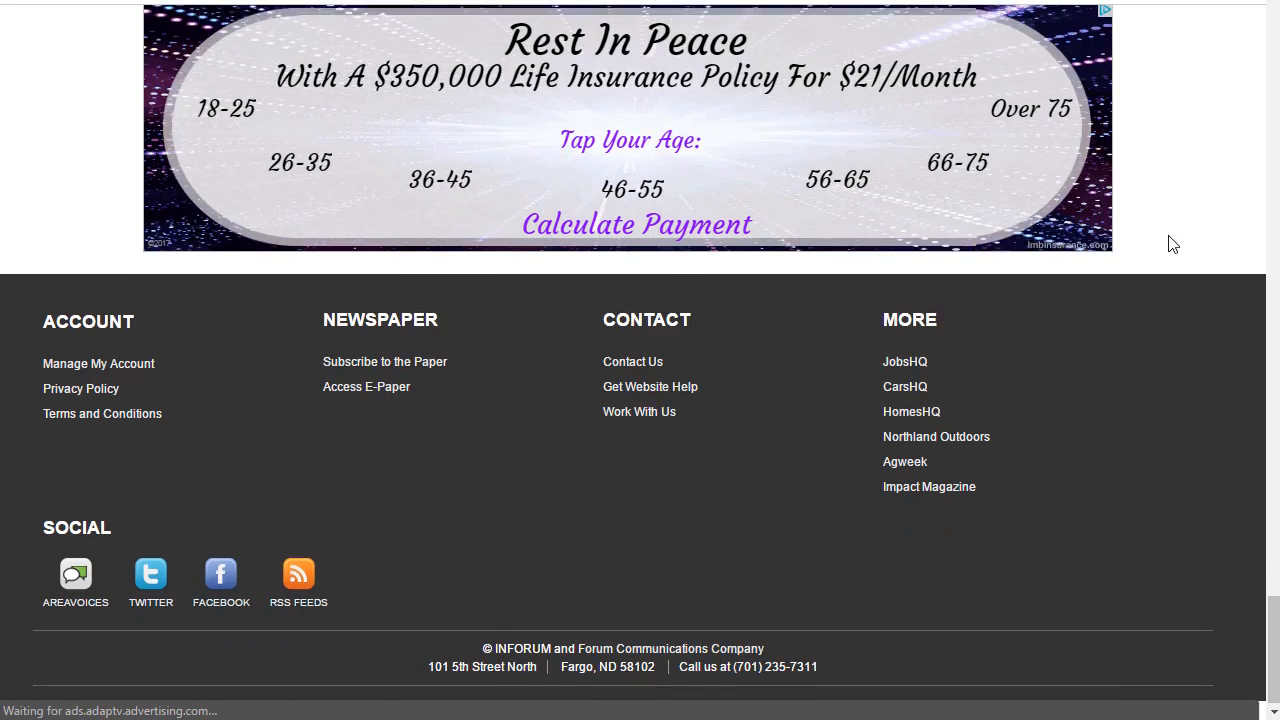
scroll(586, 423, up, 3)
scroll(952, 355, up, 2)
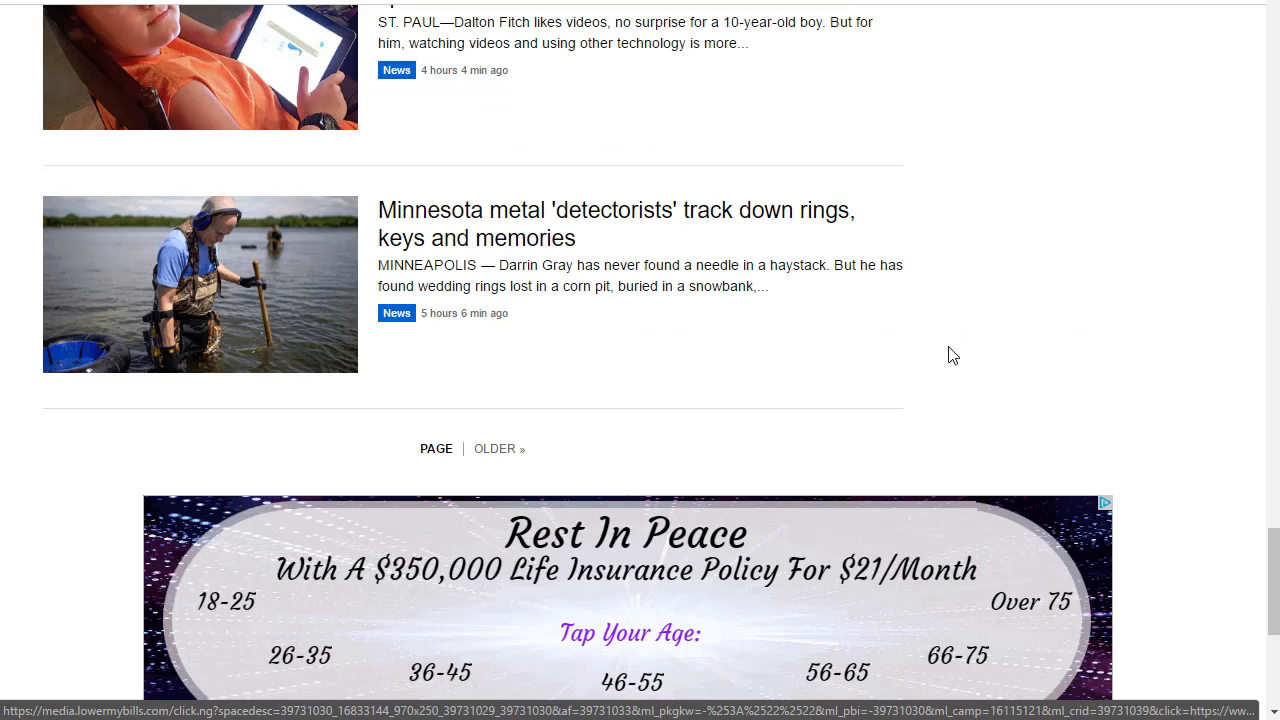
scroll(540, 566, up, 1)
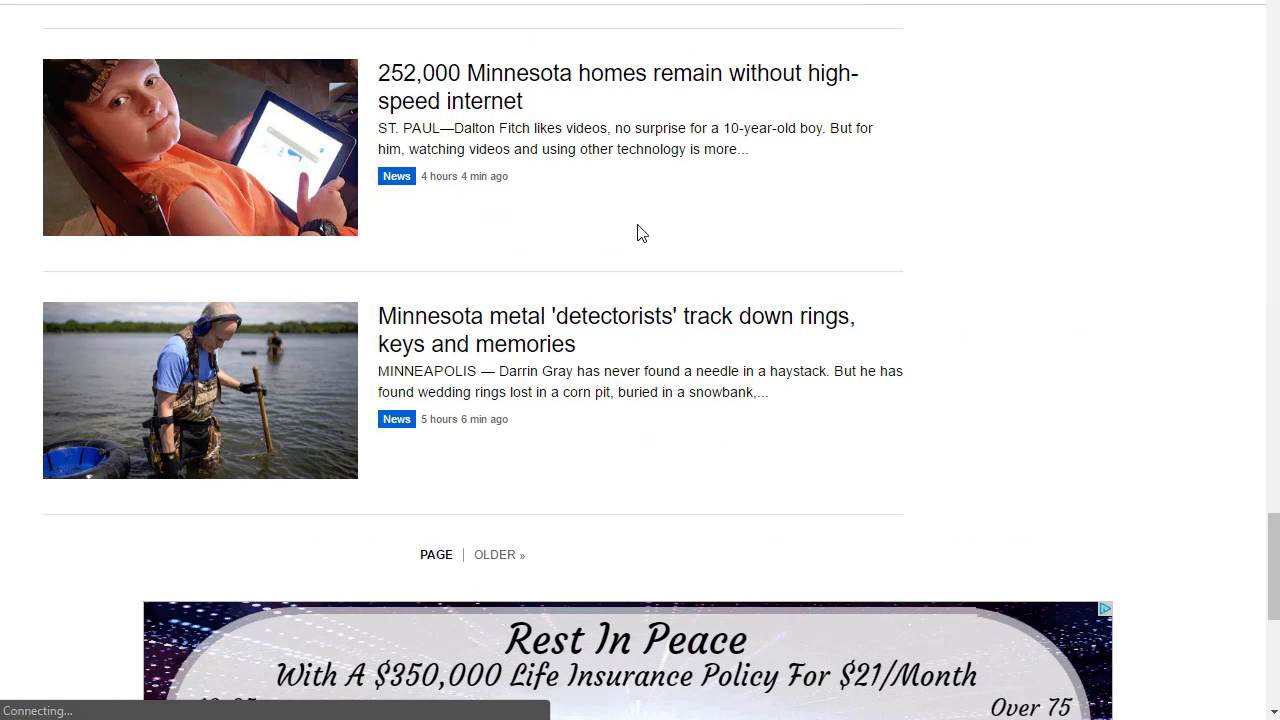
Step: Open the article about Minnesota metal 'detectorists' and examine the display and video ads around its text
click(480, 320)
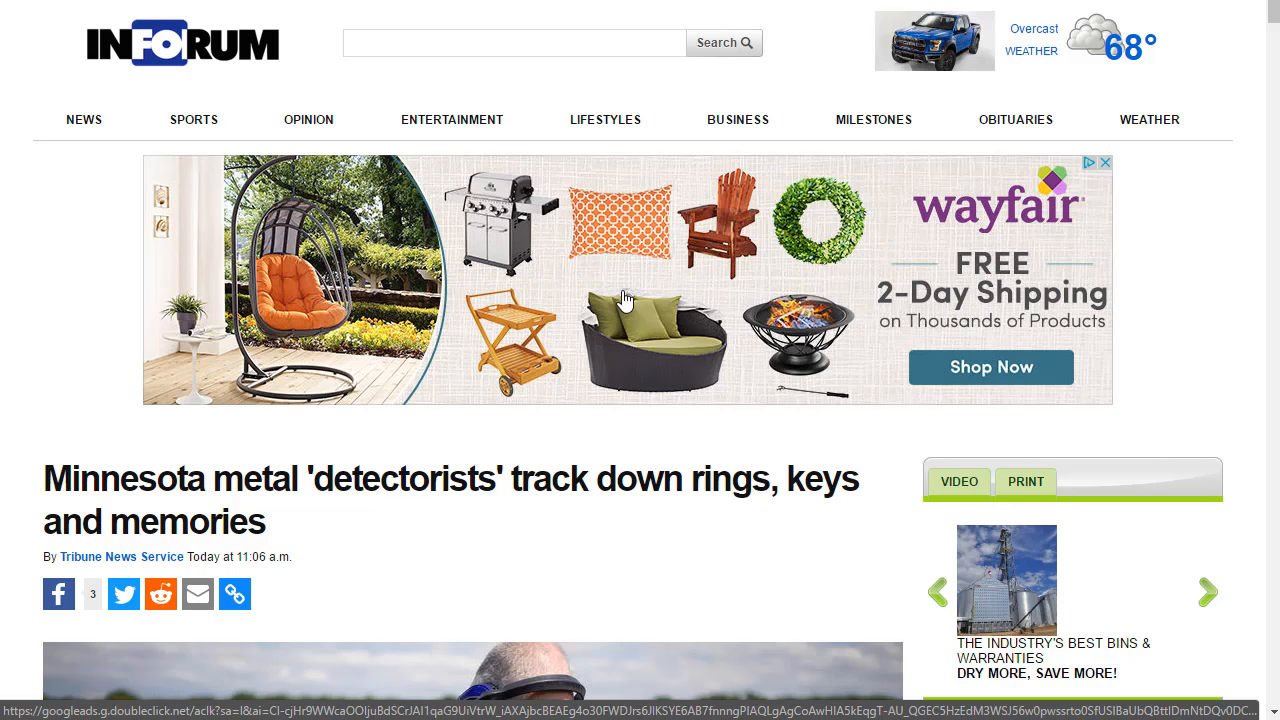
scroll(740, 355, down, 3)
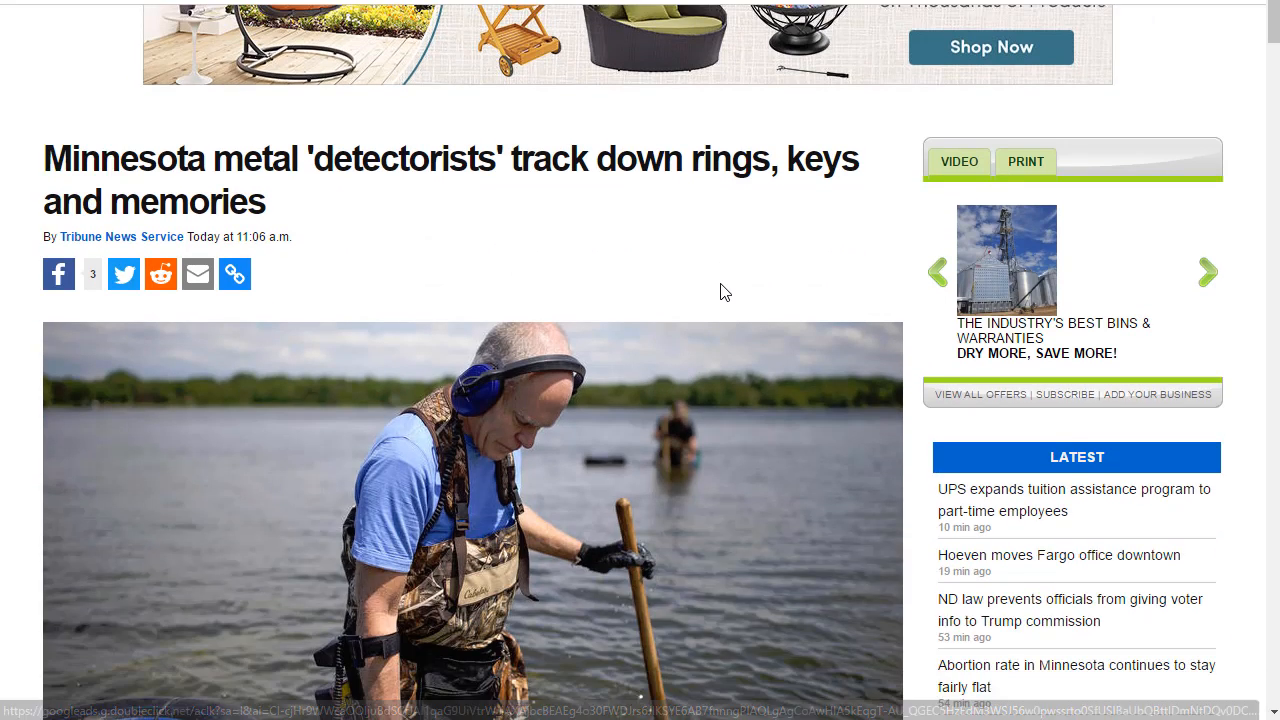
scroll(725, 292, down, 20)
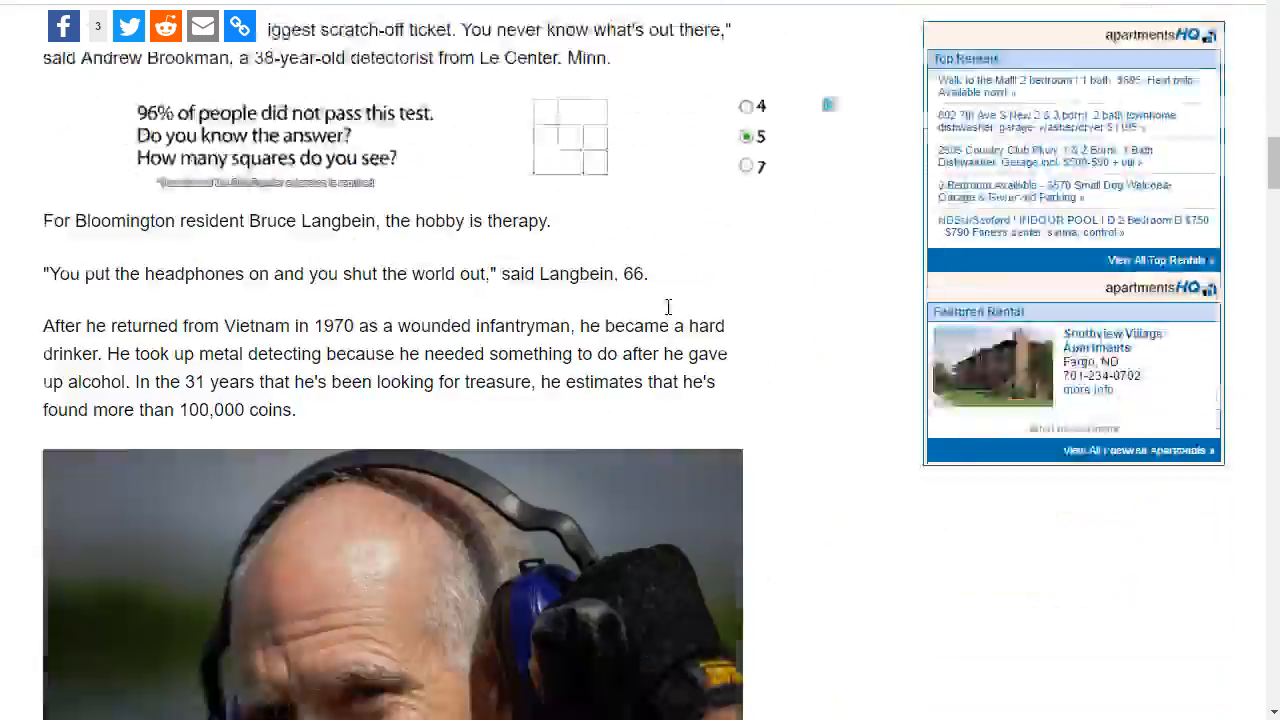
scroll(603, 323, down, 2)
scroll(603, 317, up, 6)
scroll(774, 337, down, 7)
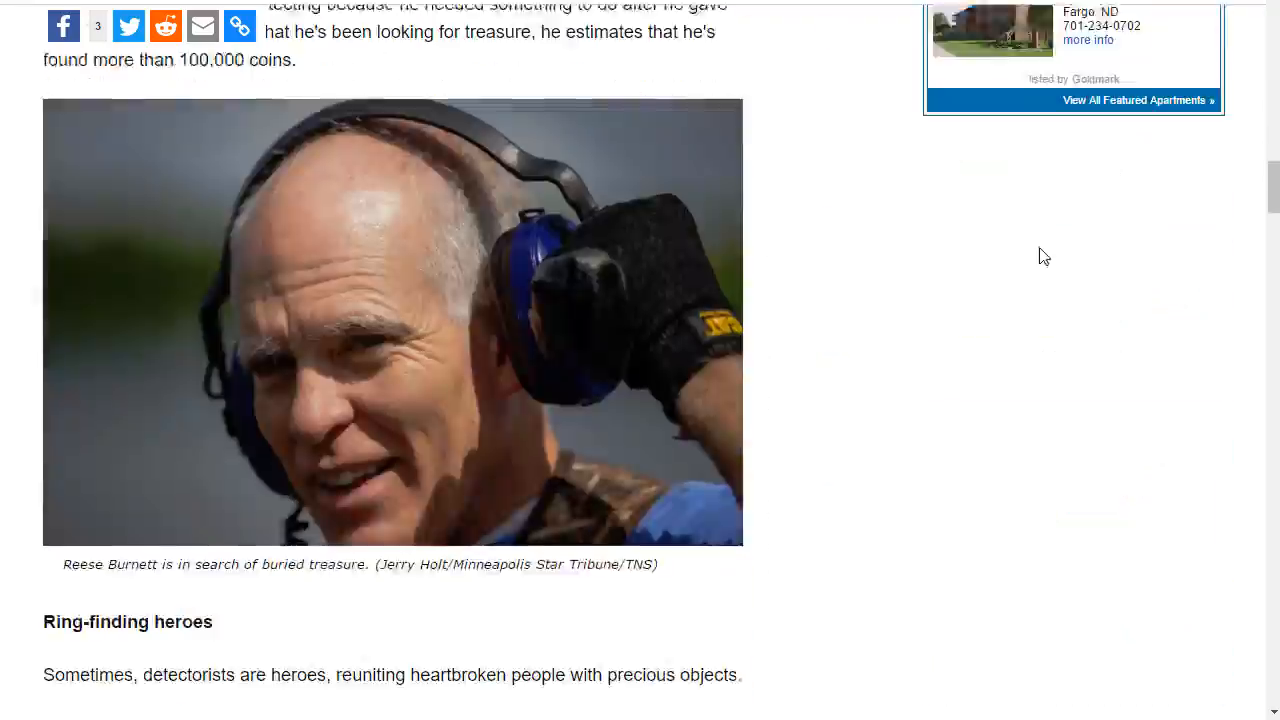
scroll(1040, 257, down, 12)
scroll(987, 262, down, 20)
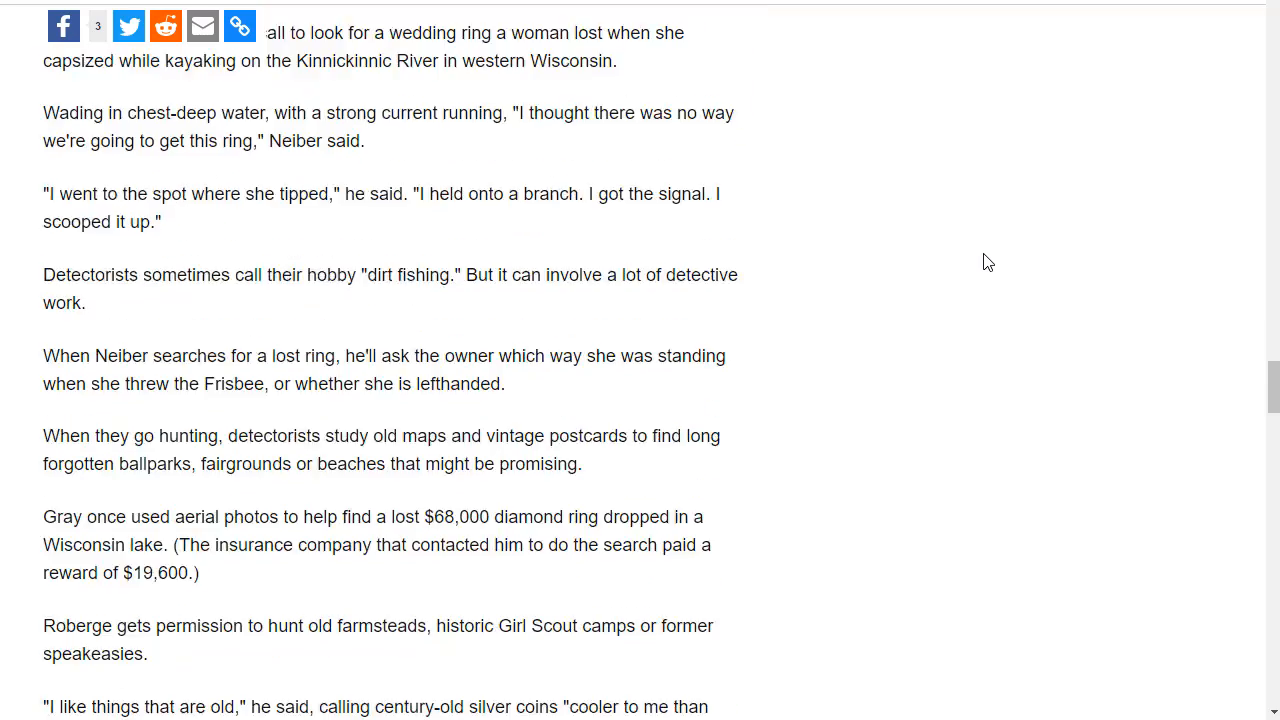
scroll(987, 262, down, 17)
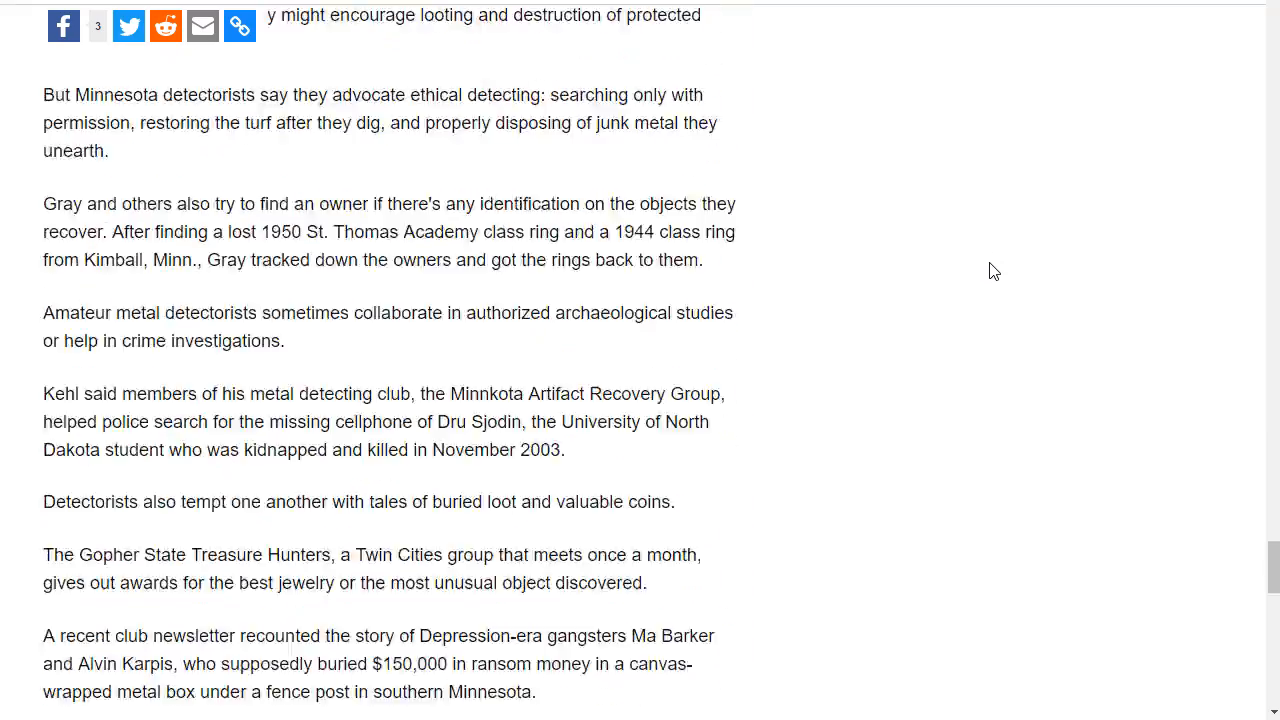
scroll(990, 266, up, 5)
scroll(992, 270, down, 10)
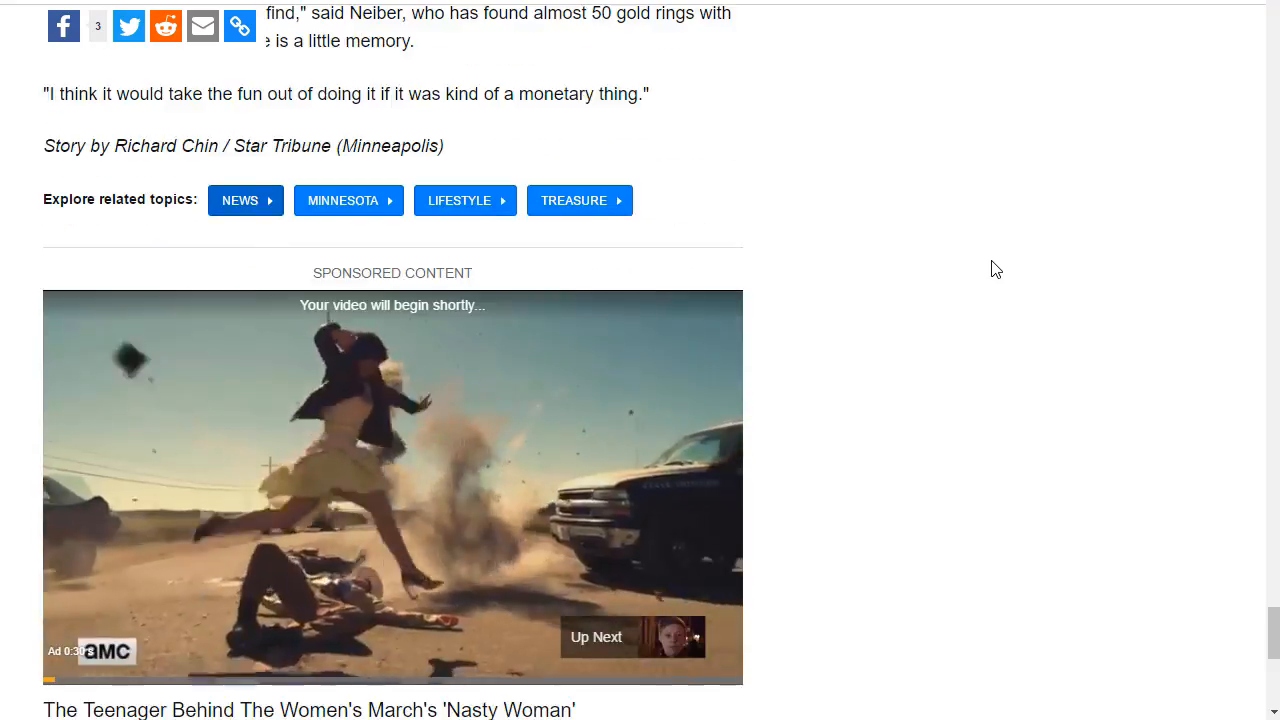
scroll(1004, 262, up, 7)
scroll(1005, 261, up, 15)
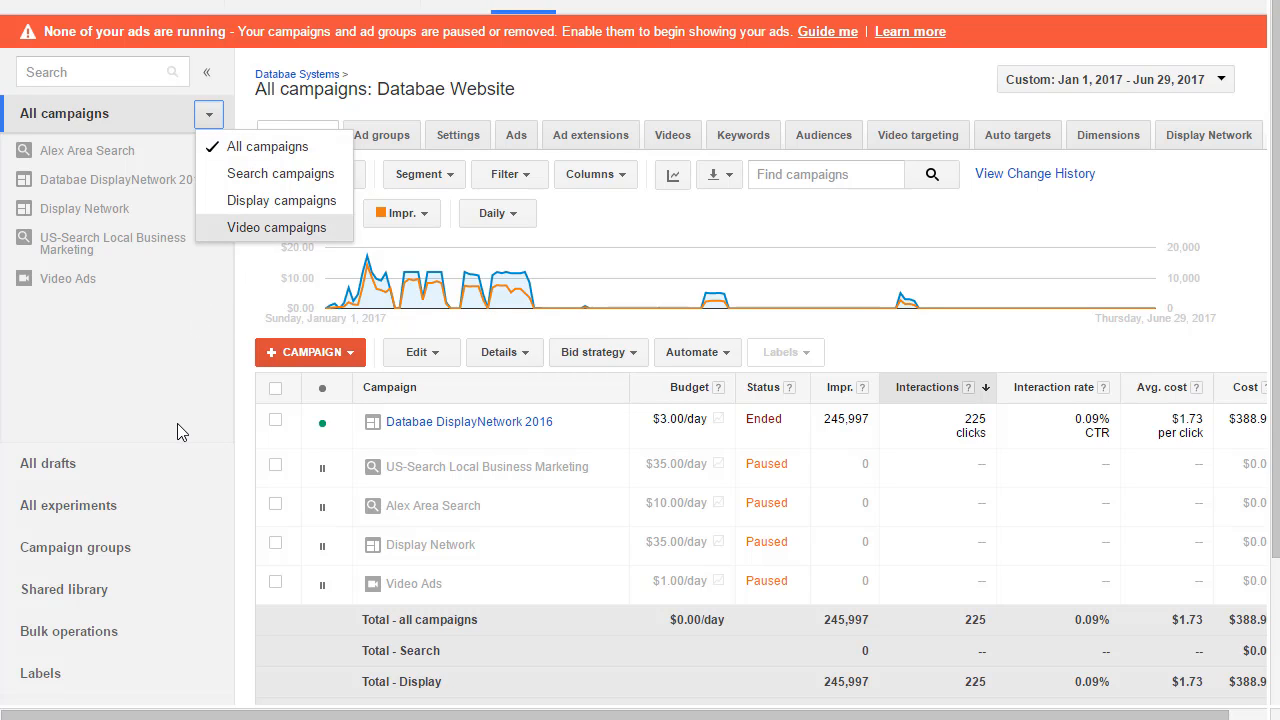
Step: Switch back to Google AdWords and review the campaign types offered for filtering the campaign list
click(166, 377)
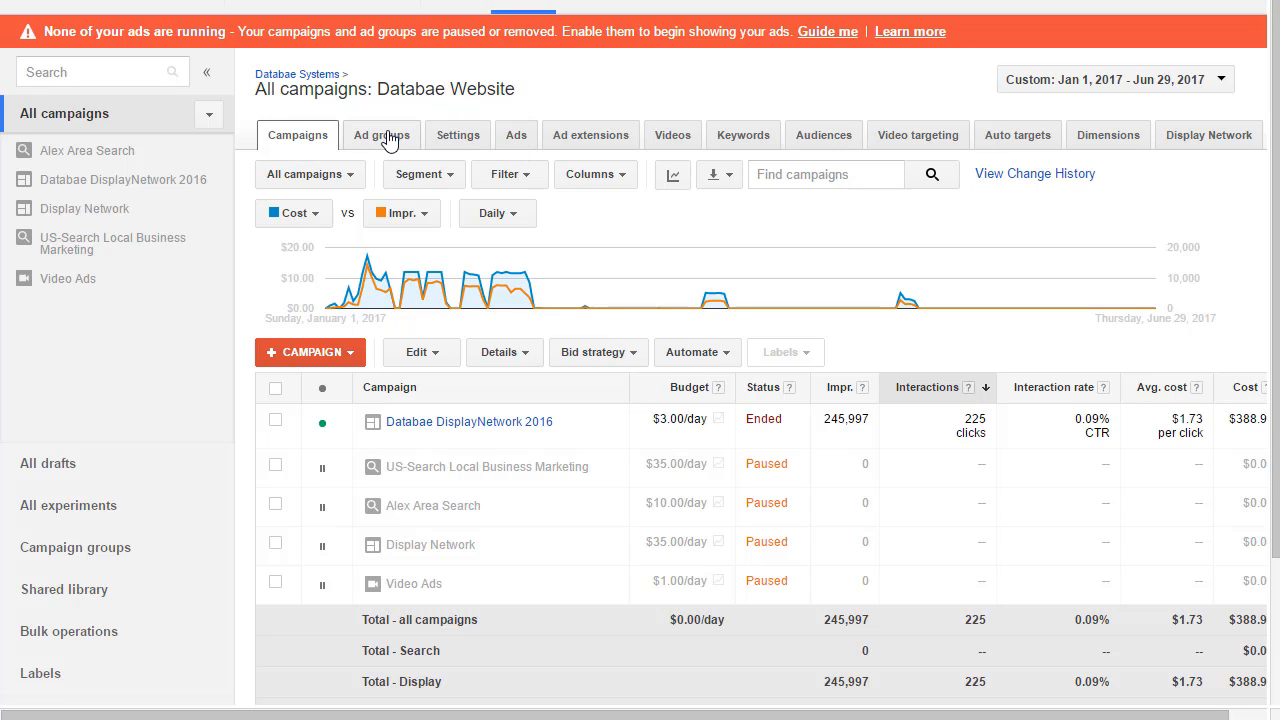
click(208, 121)
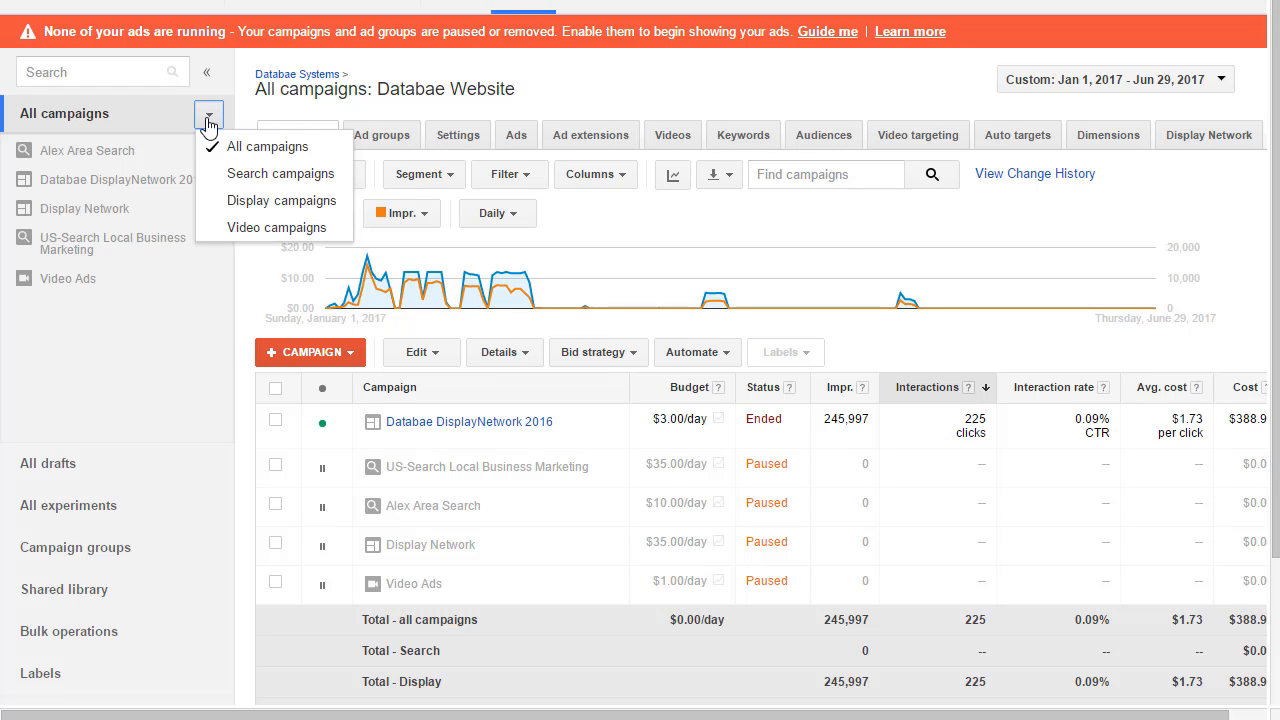
click(208, 122)
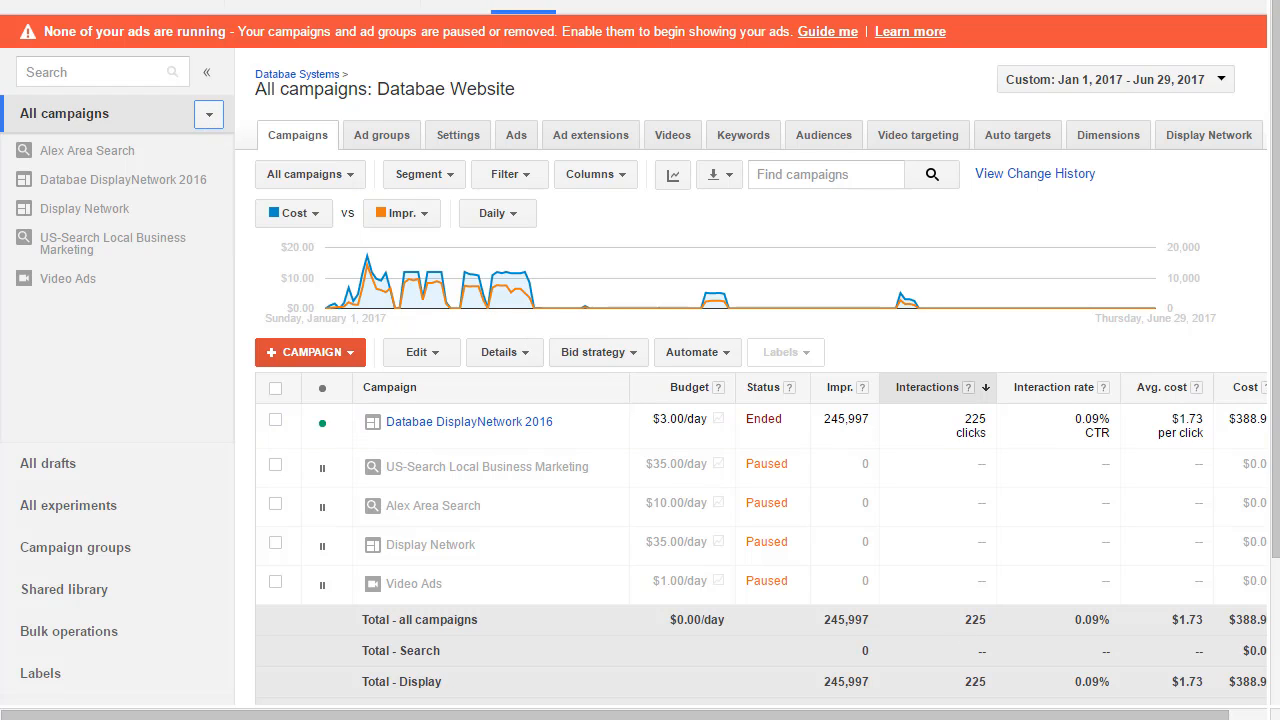
Step: Start creating a new campaign of the type Search Network only
click(317, 352)
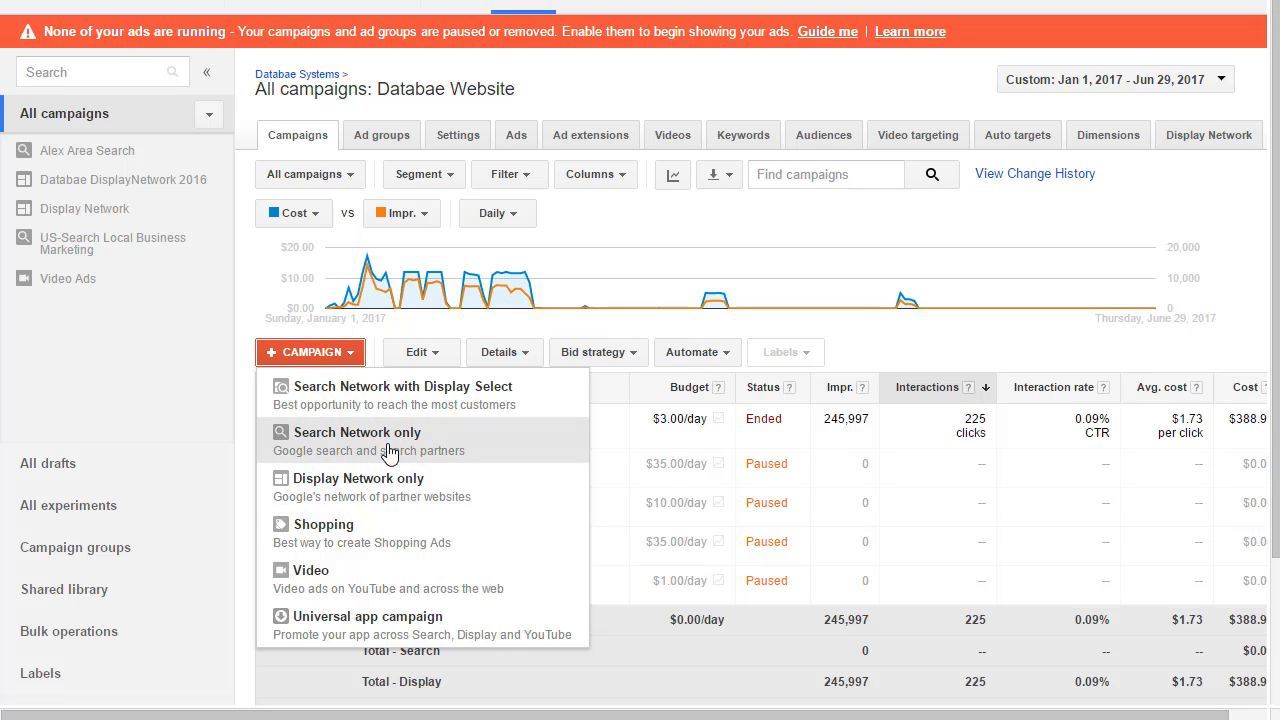
click(329, 452)
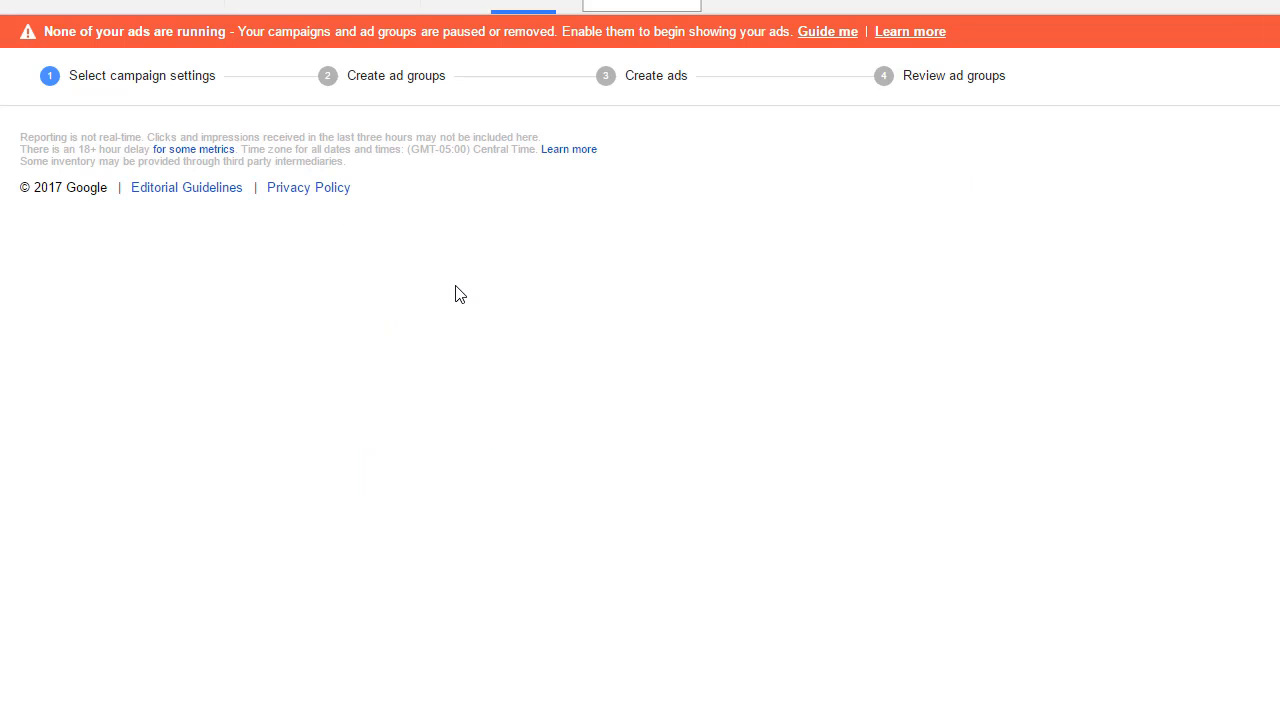
Step: Choose custom location targeting for the campaign and add the city Alexandria, Minnesota, United States
click(306, 197)
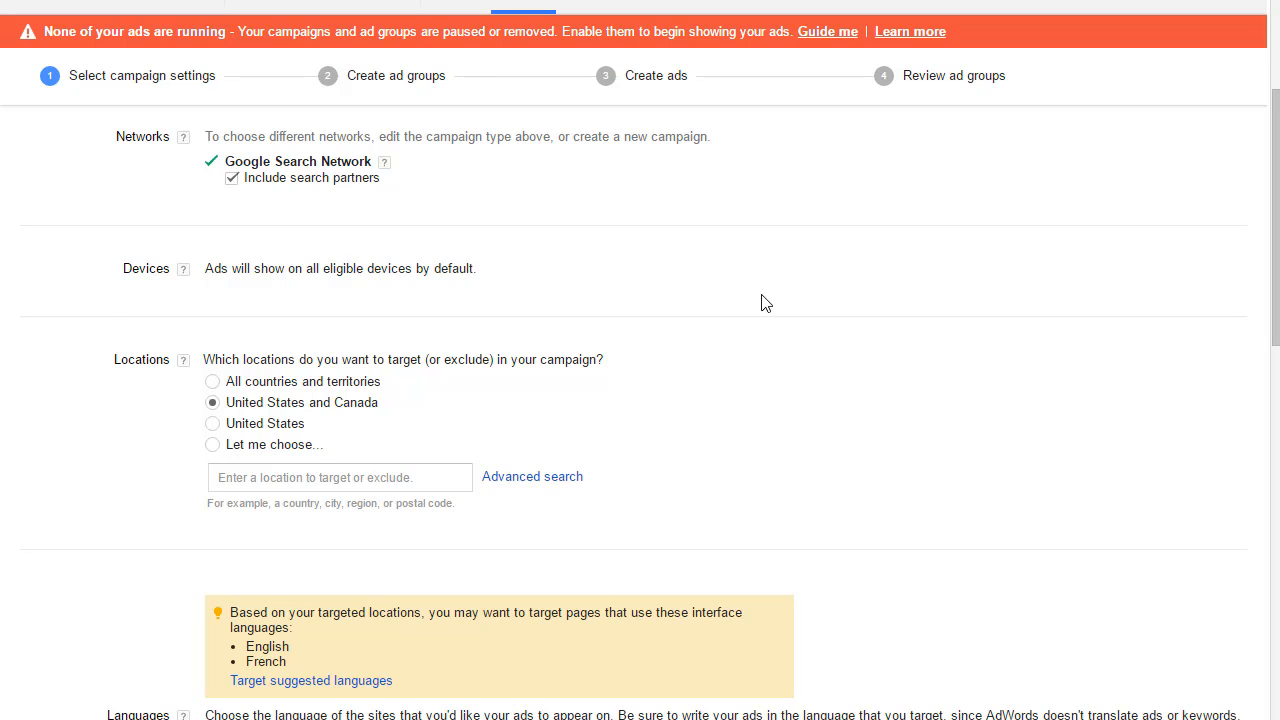
scroll(762, 302, up, 3)
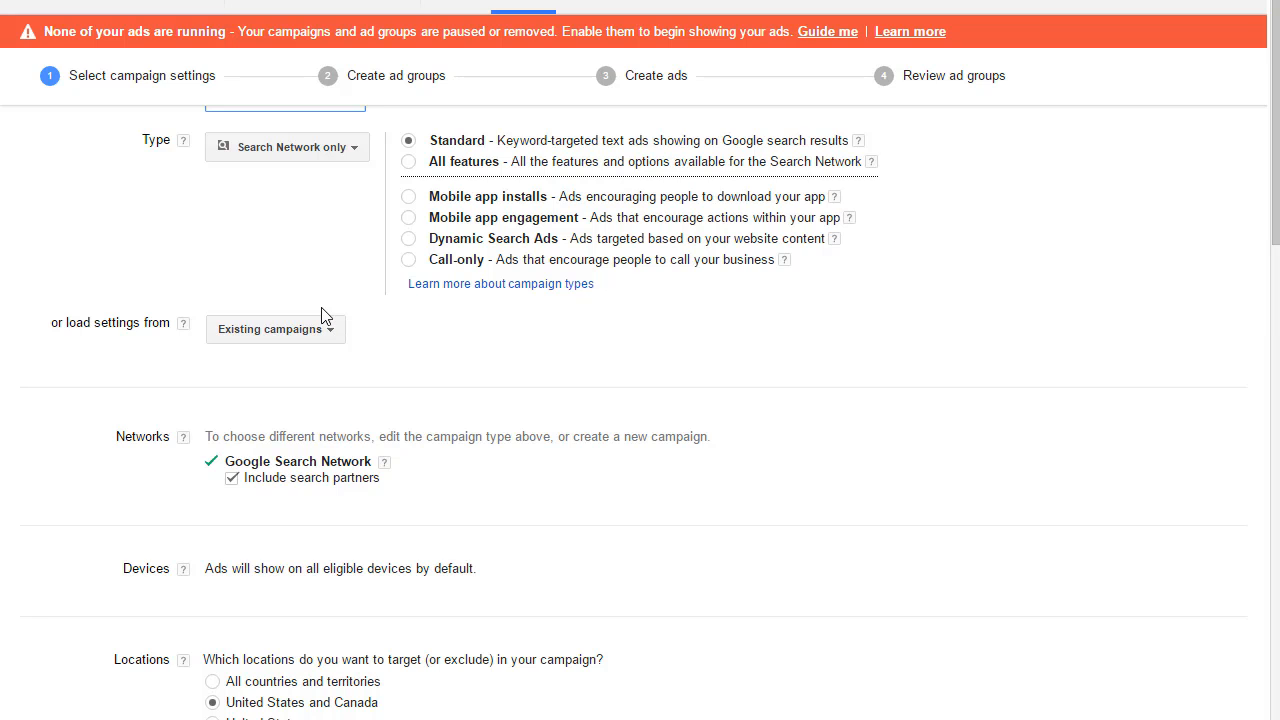
scroll(703, 344, down, 2)
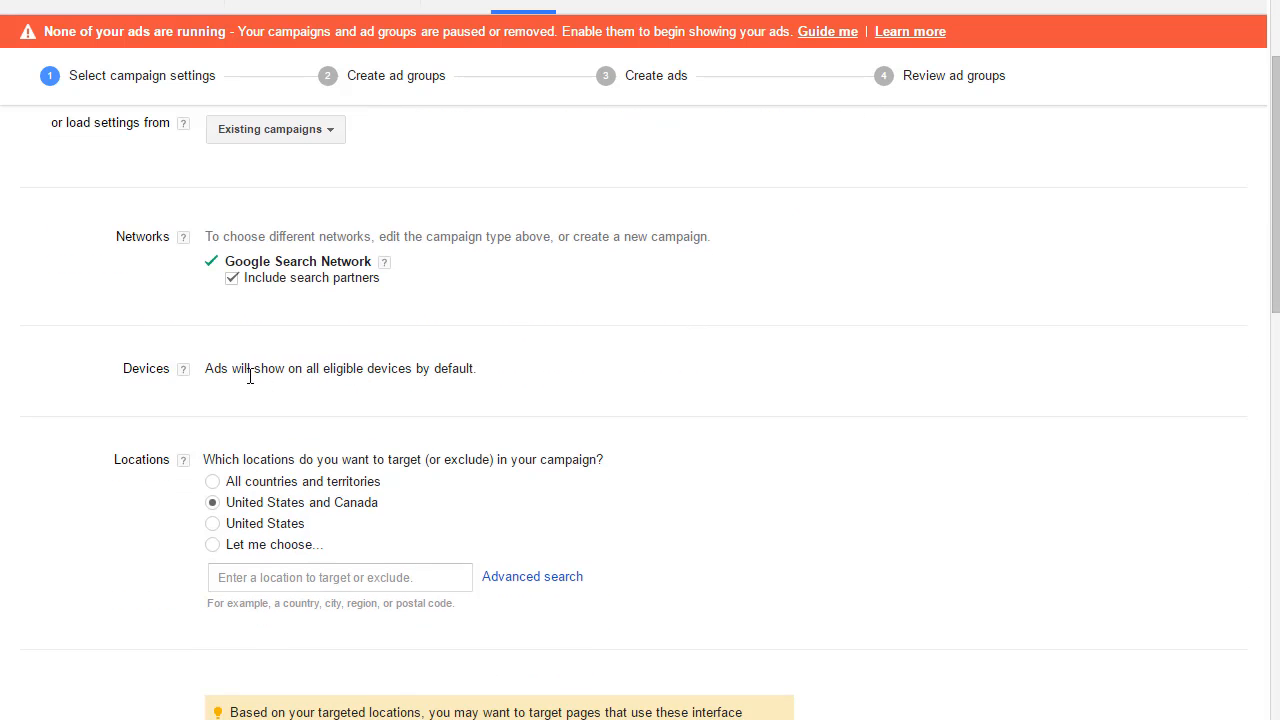
scroll(651, 403, down, 2)
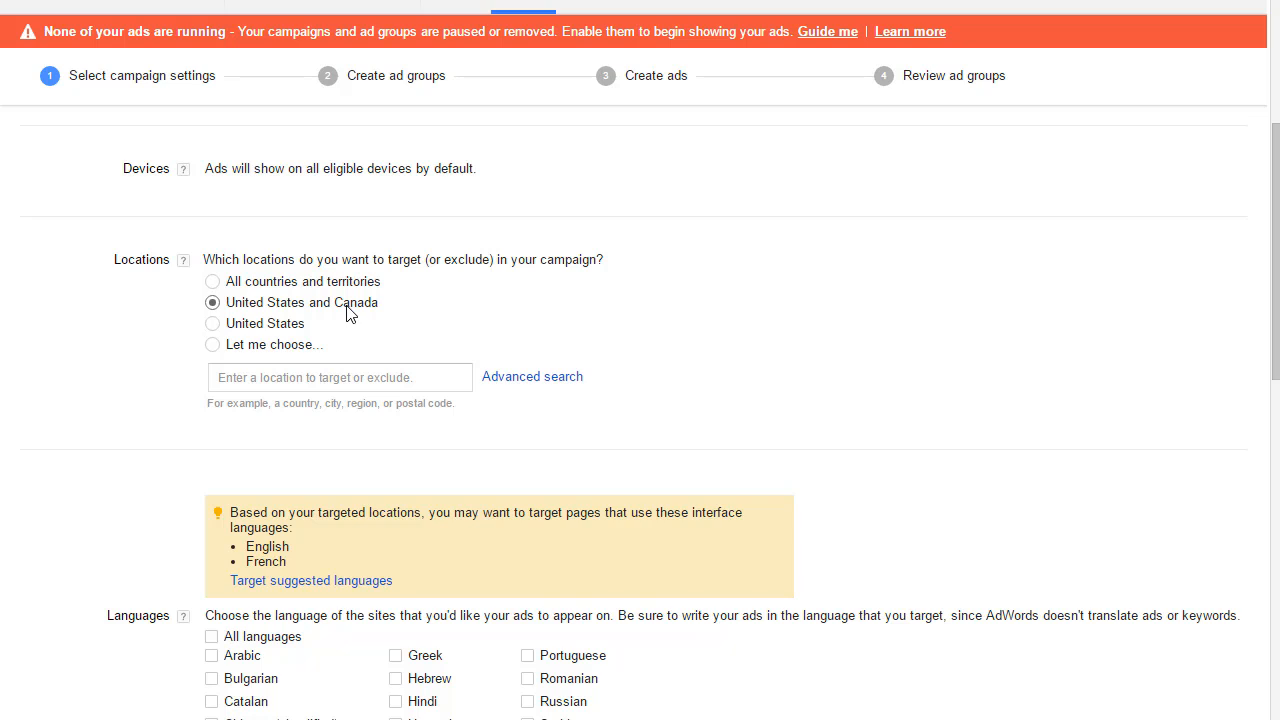
click(268, 379)
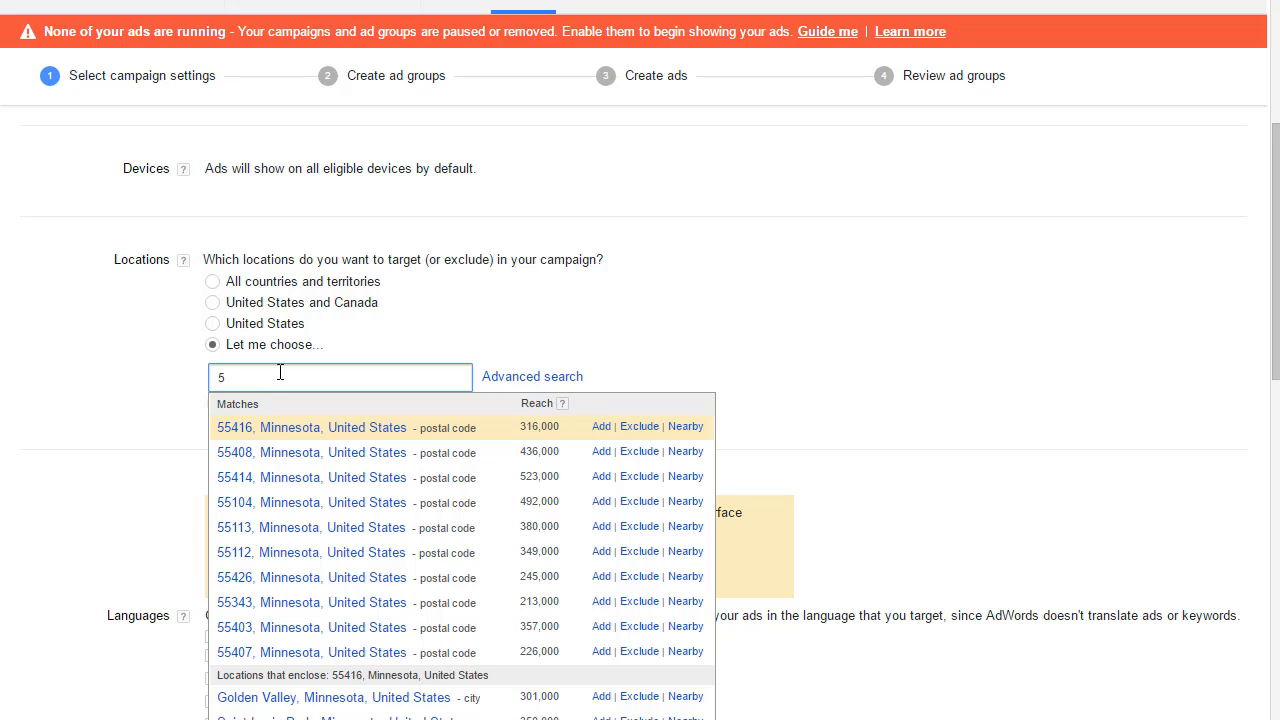
text(al)
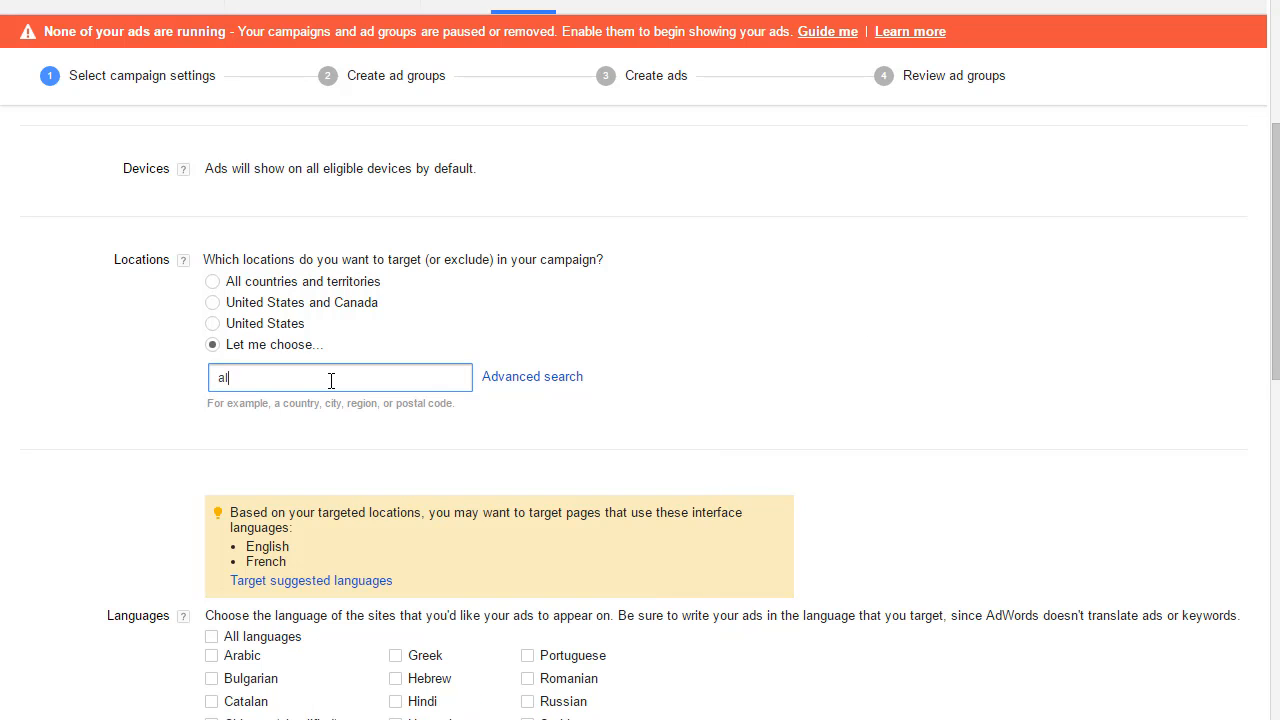
text(exan)
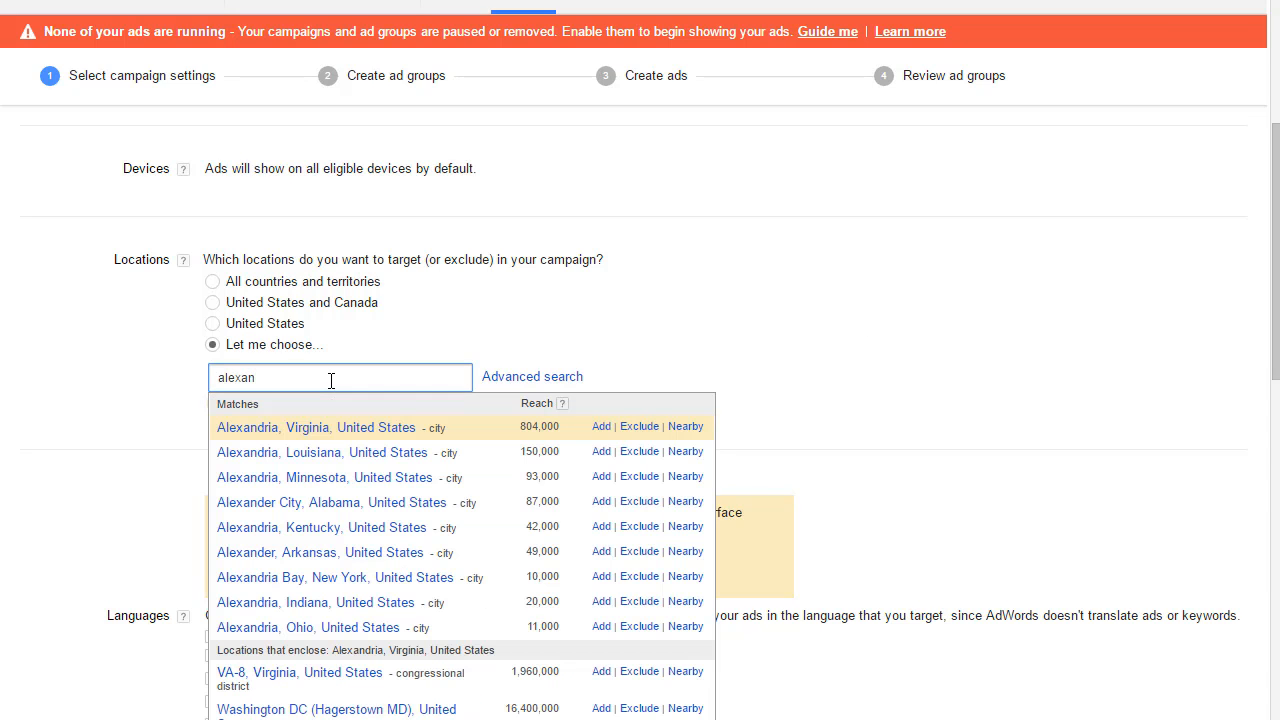
click(321, 479)
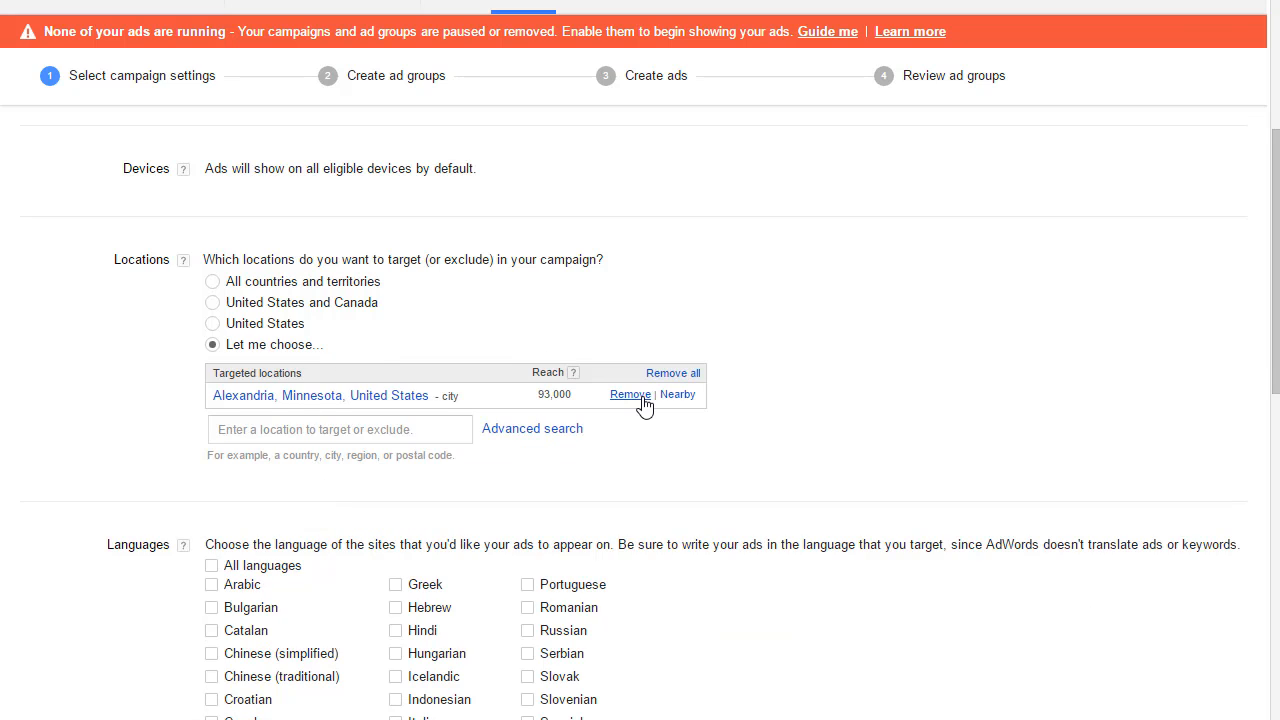
Step: In the advanced location search, remove the Alexandria city target and search radius targeting for "alexandria, mn"
click(533, 433)
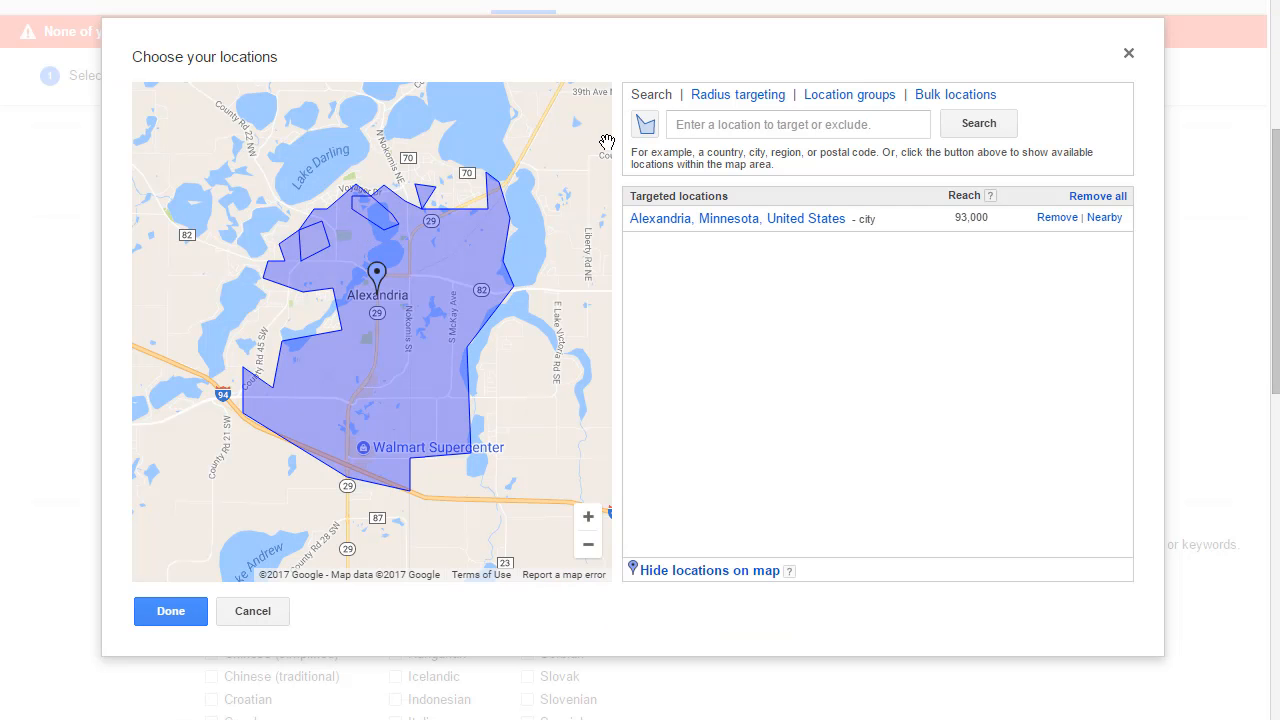
click(752, 96)
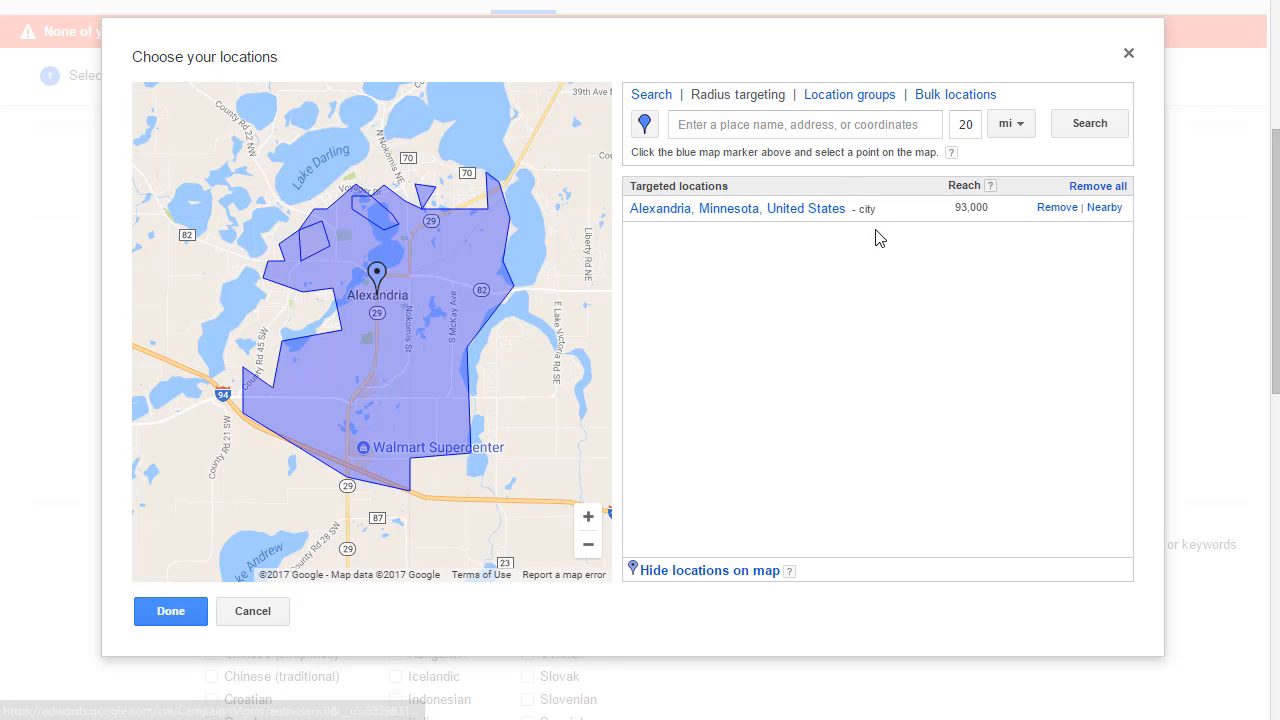
click(1058, 208)
click(784, 122)
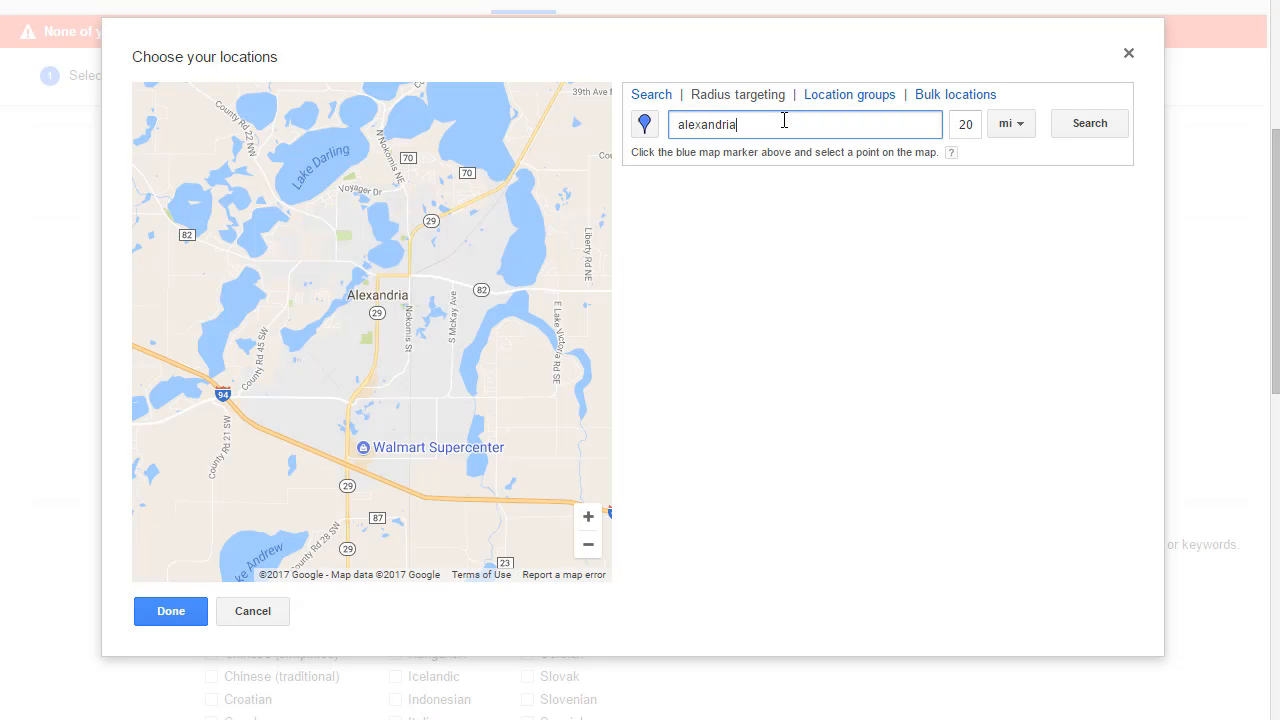
text(alexandria, mn)
click(1088, 126)
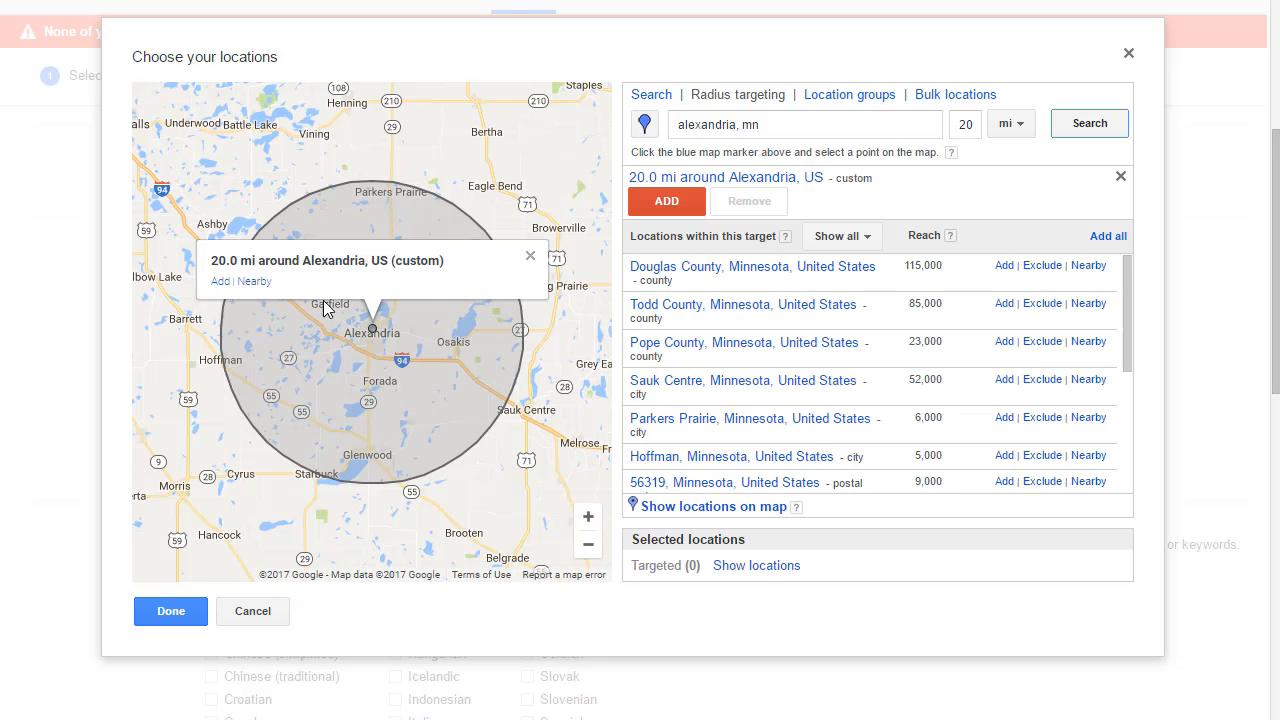
Step: Set the targeting radius around Alexandria to 10 mi, add it as a targeted location and finish the location selection
click(970, 135)
click(972, 127)
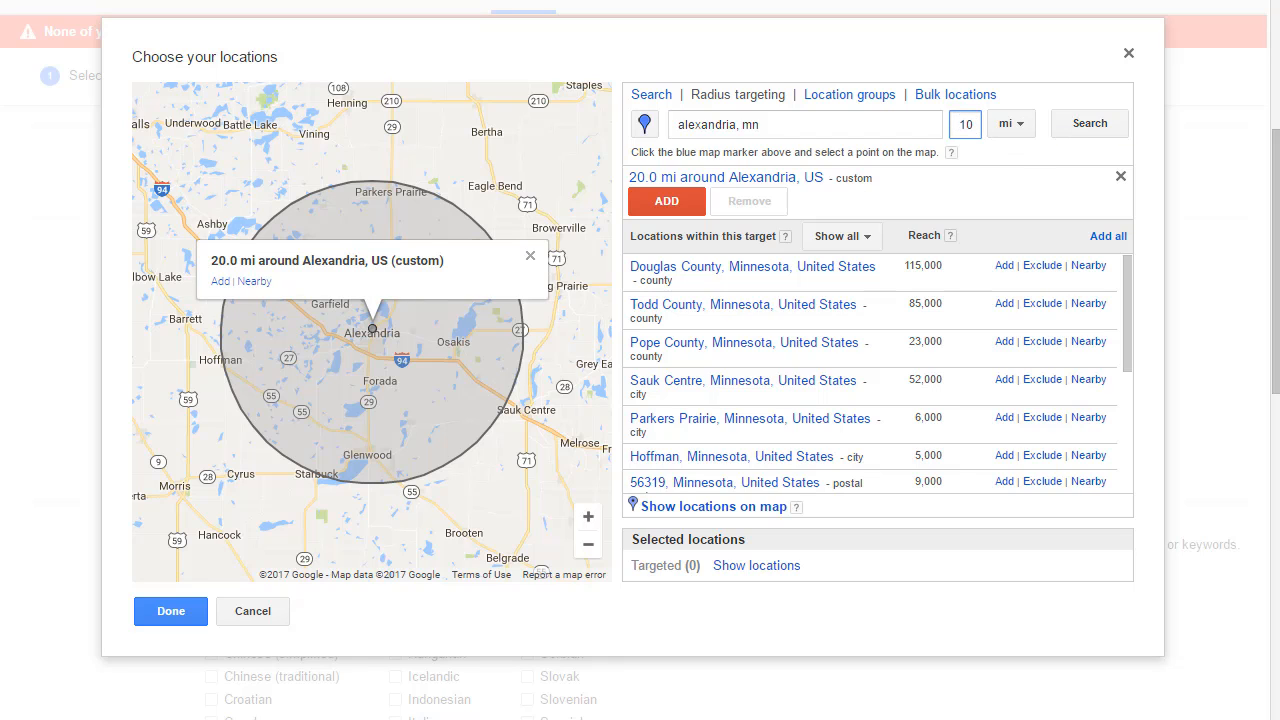
text(10)
click(1090, 124)
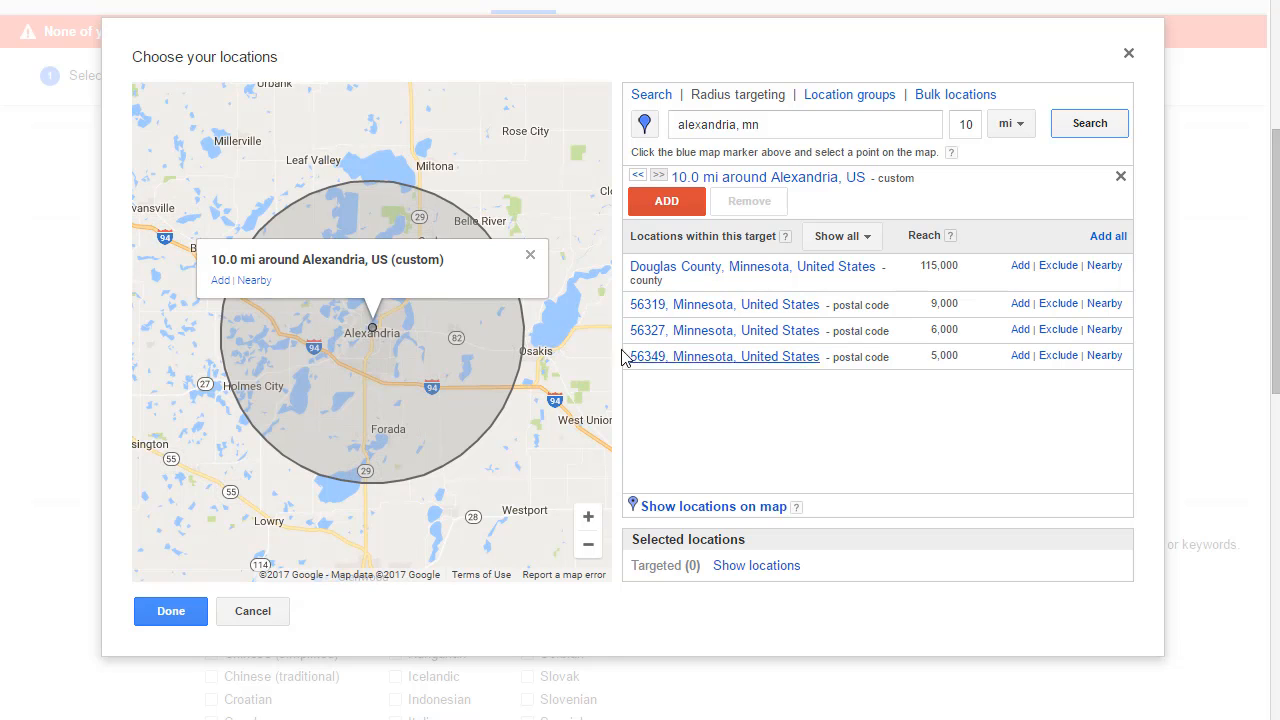
click(684, 226)
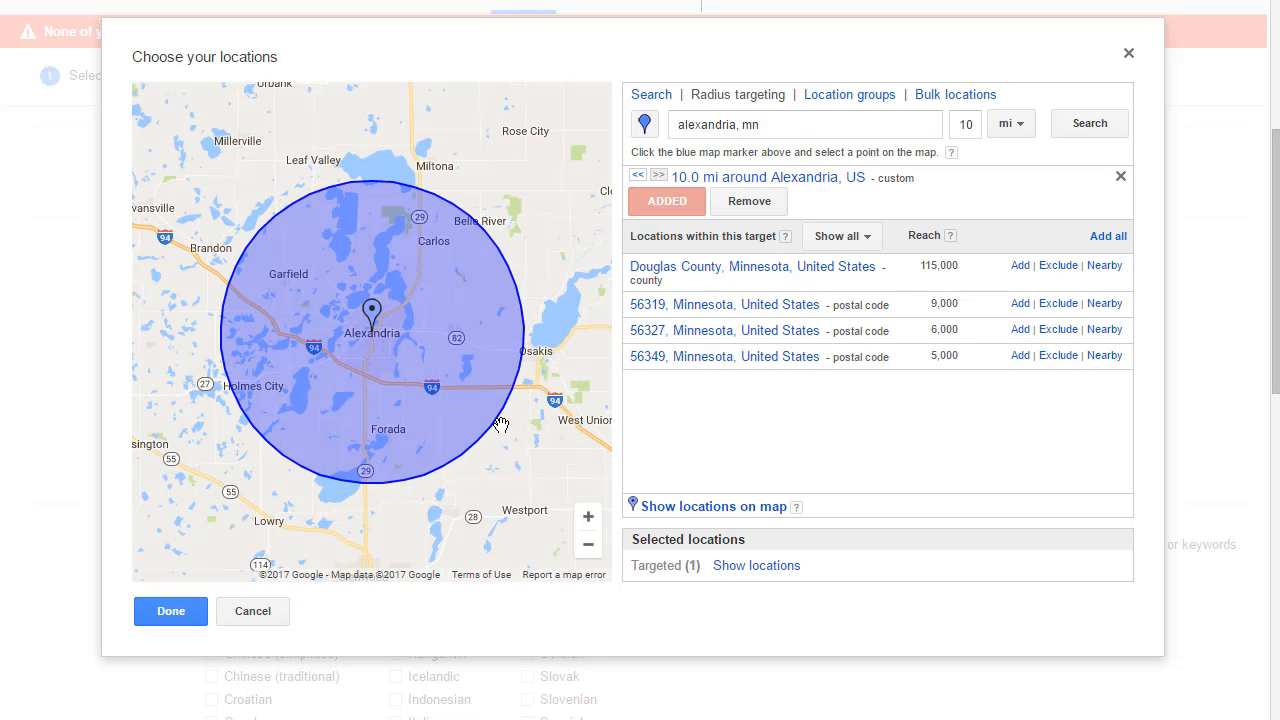
click(176, 612)
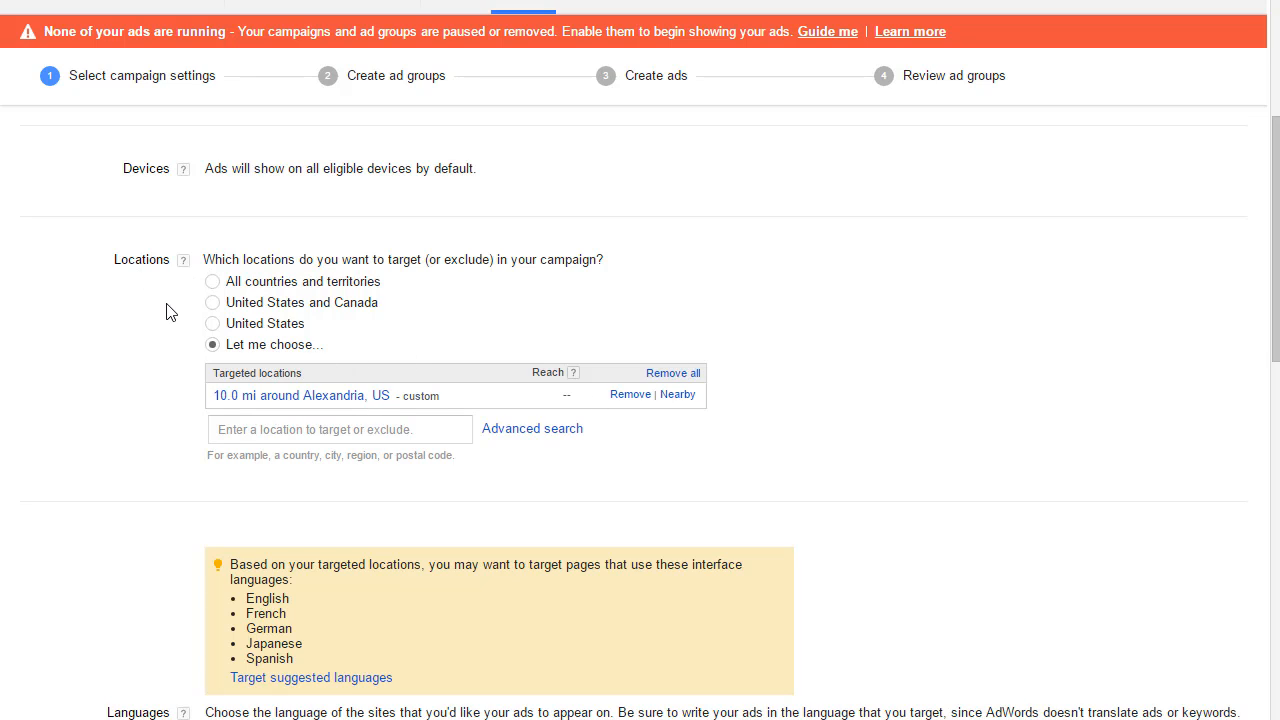
Step: Examine the new campaign's languages, available bid strategies, default bid, daily budget and ad extension settings
scroll(900, 430, down, 3)
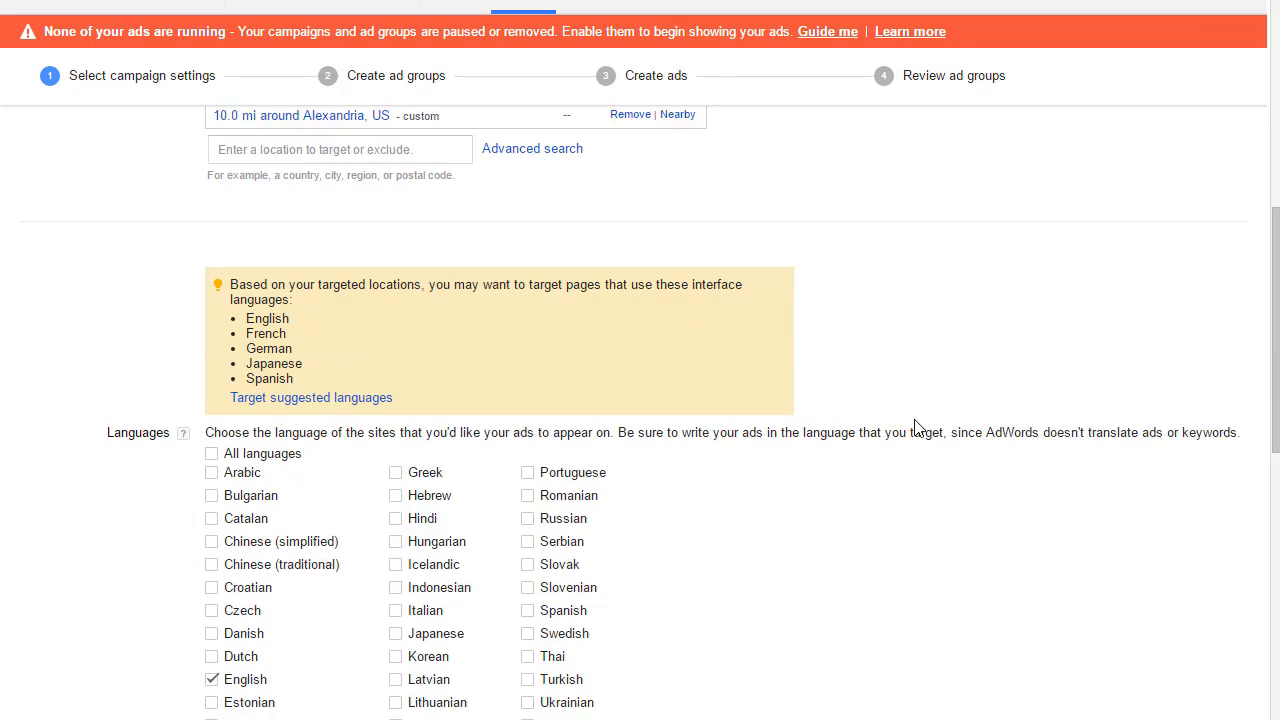
scroll(1017, 417, down, 2)
scroll(109, 509, down, 3)
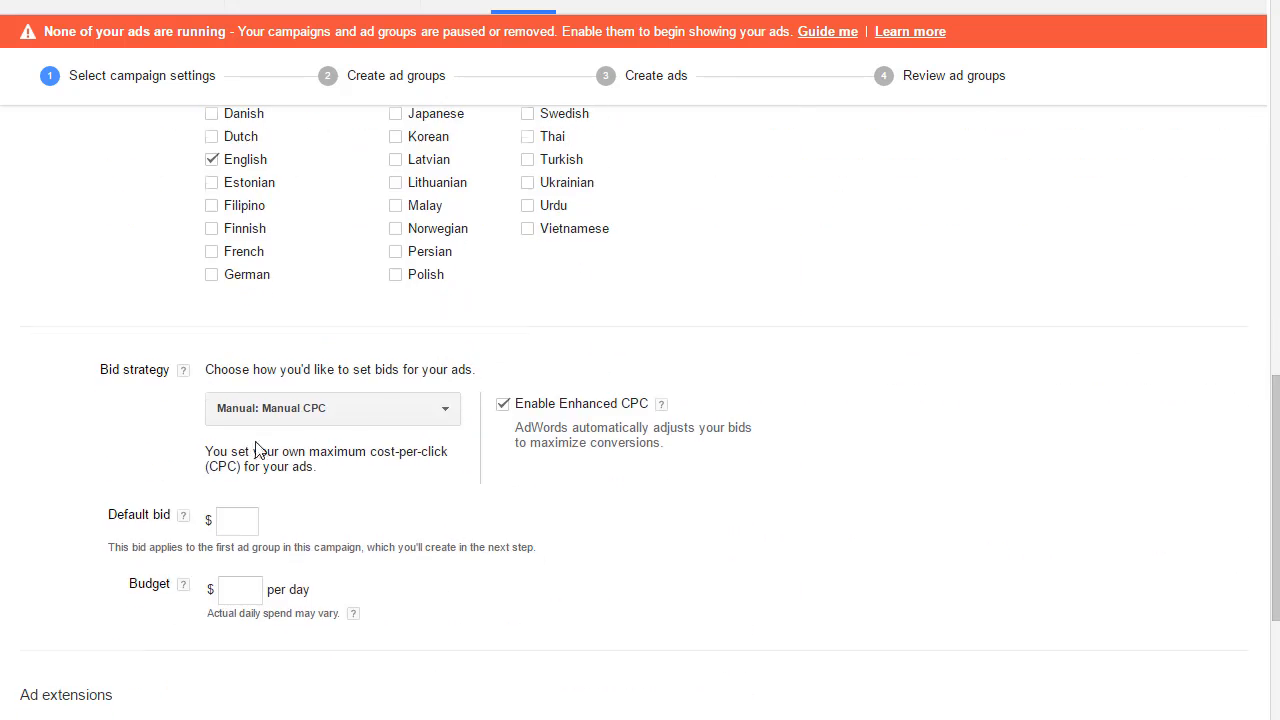
click(369, 406)
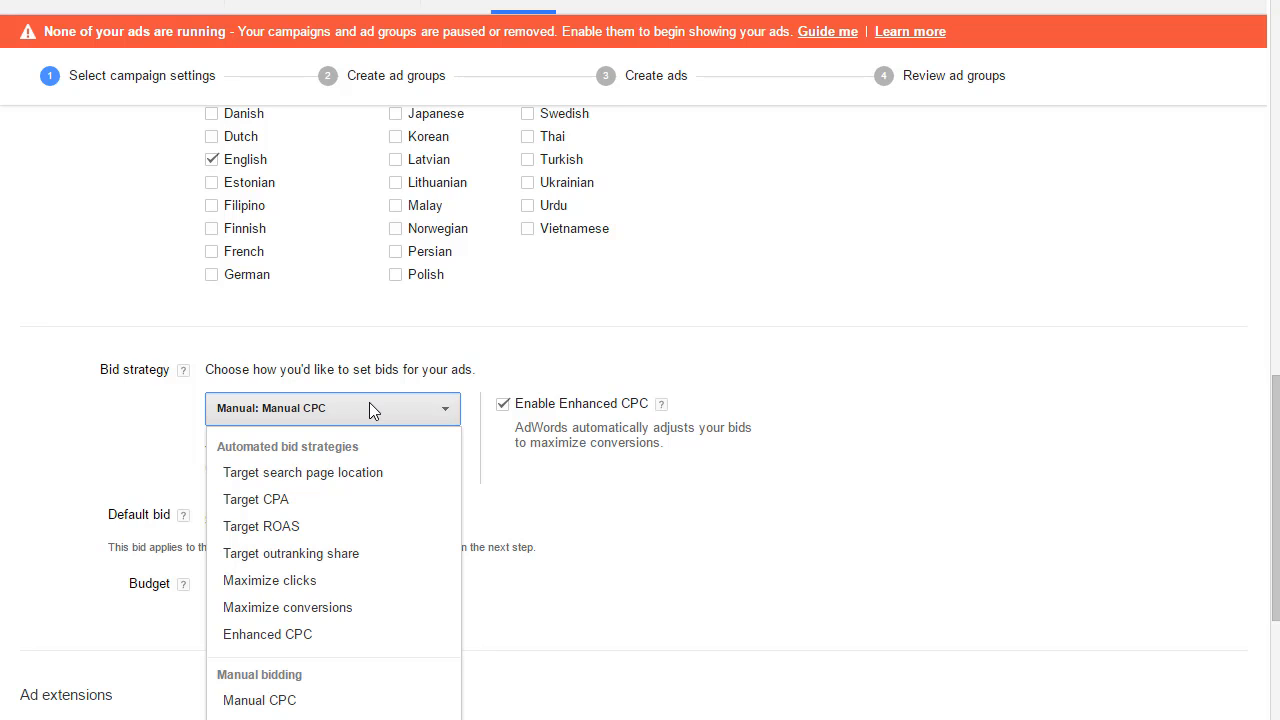
click(369, 402)
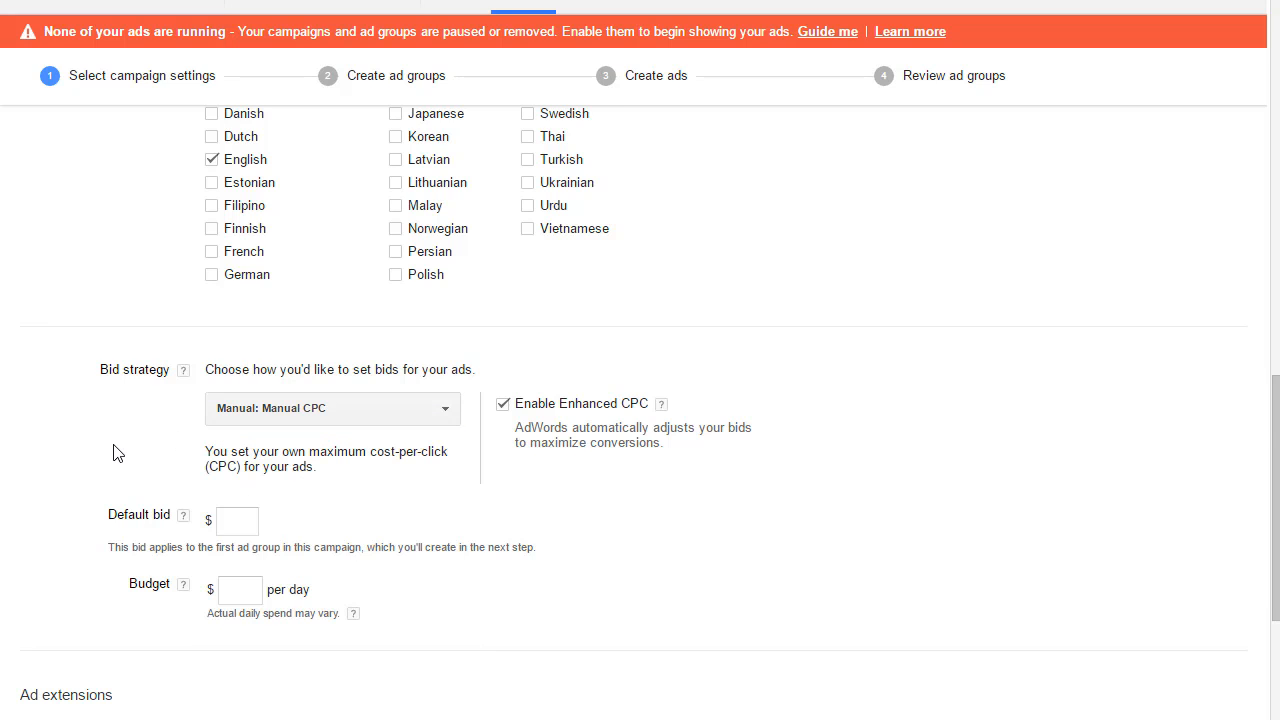
scroll(114, 451, down, 2)
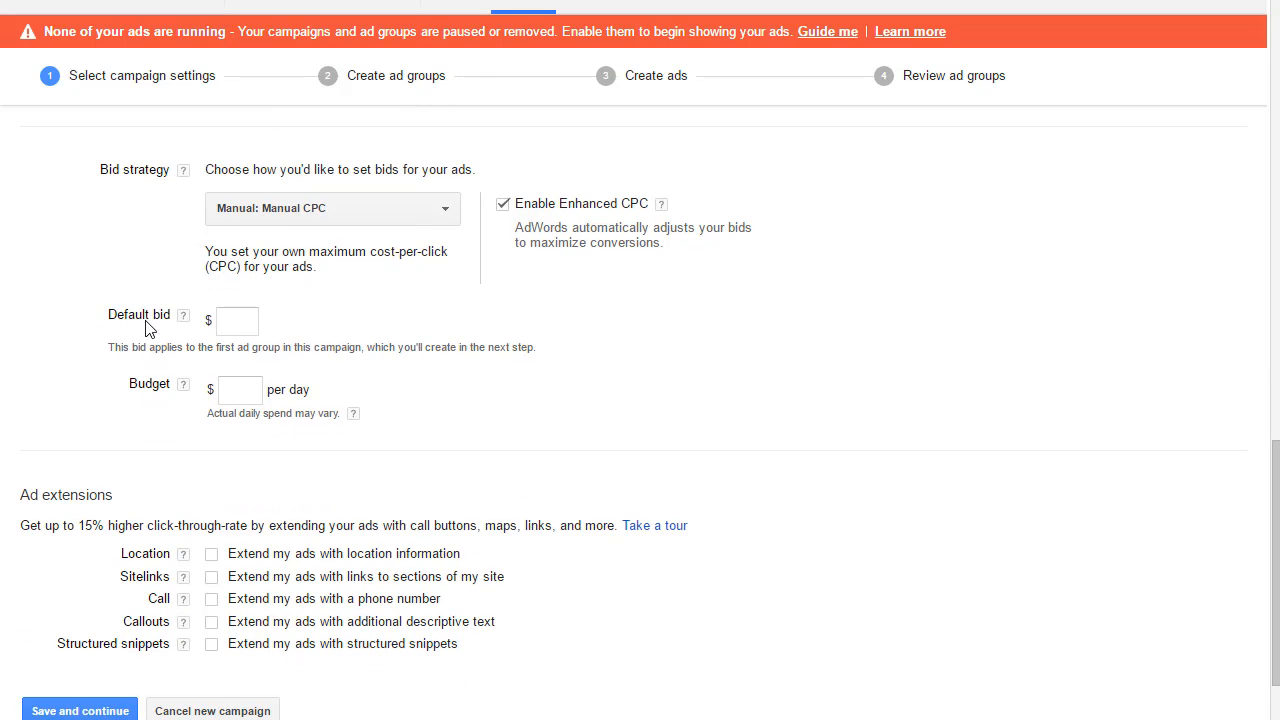
click(240, 317)
click(245, 387)
scroll(740, 378, down, 2)
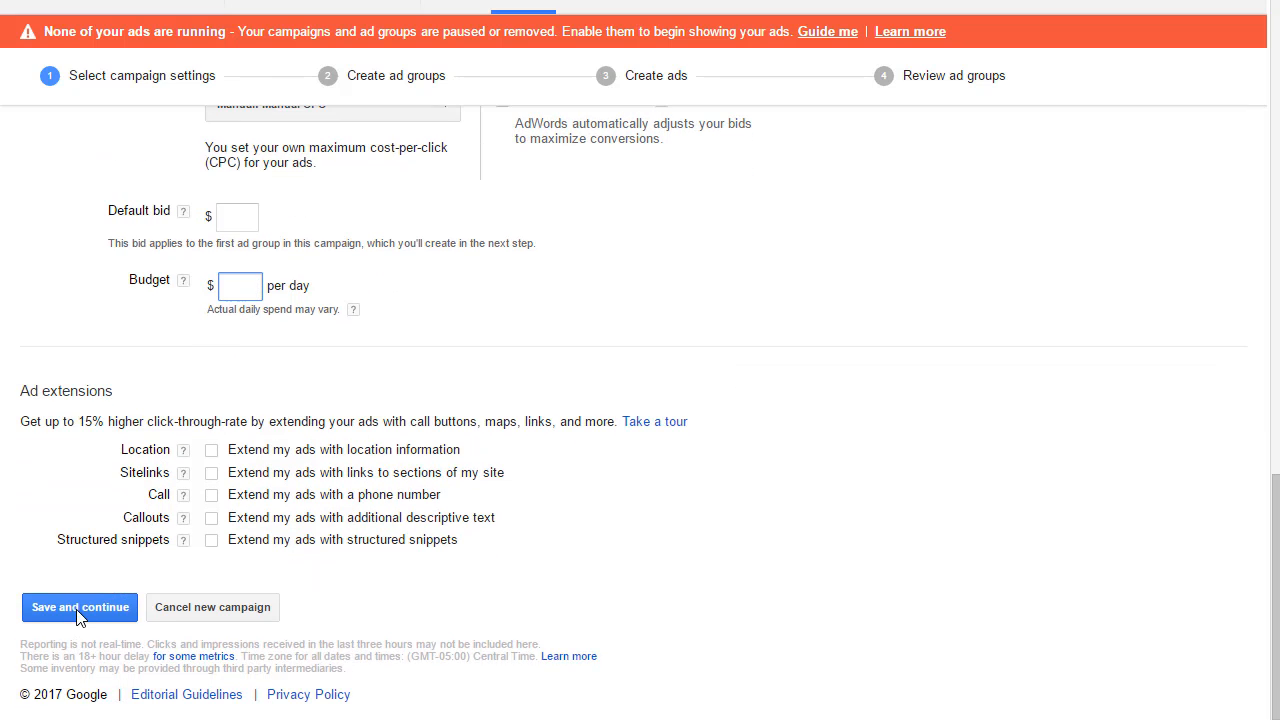
scroll(477, 420, up, 20)
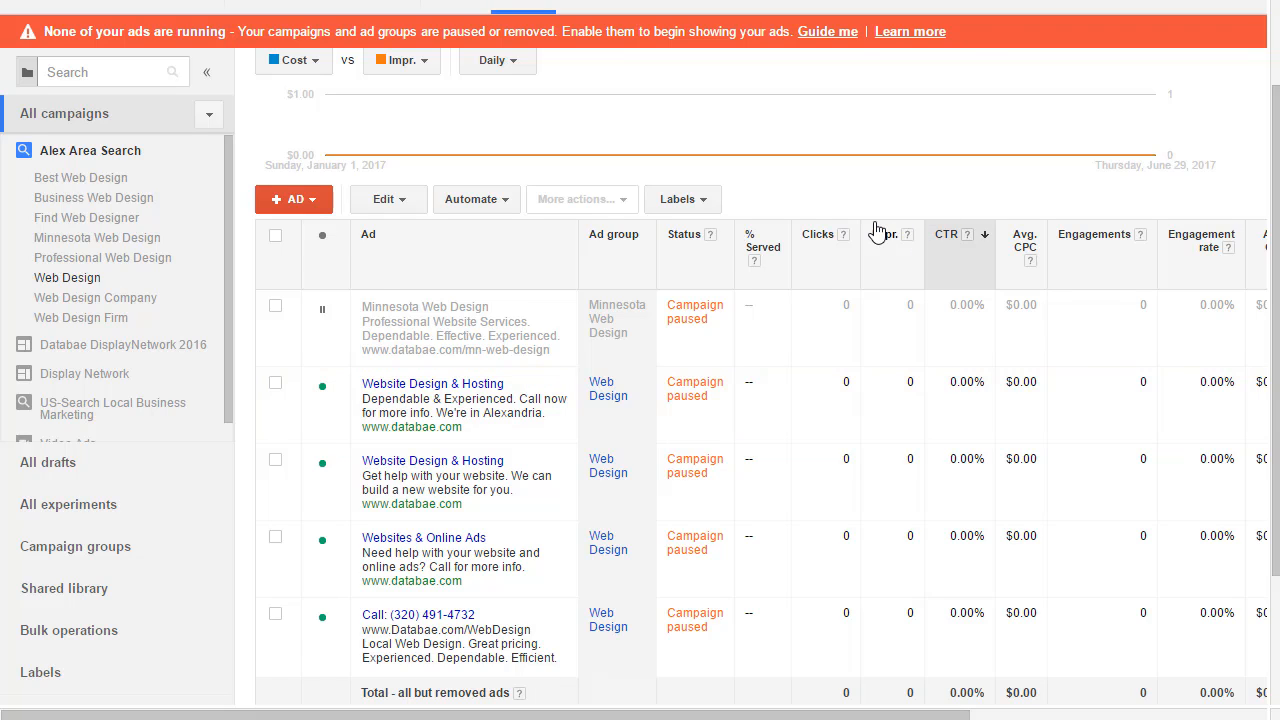
Step: Open the "Website Design & Hosting" ad starting "Get help with your website", view its desktop preview and close it without saving
scroll(966, 185, down, 2)
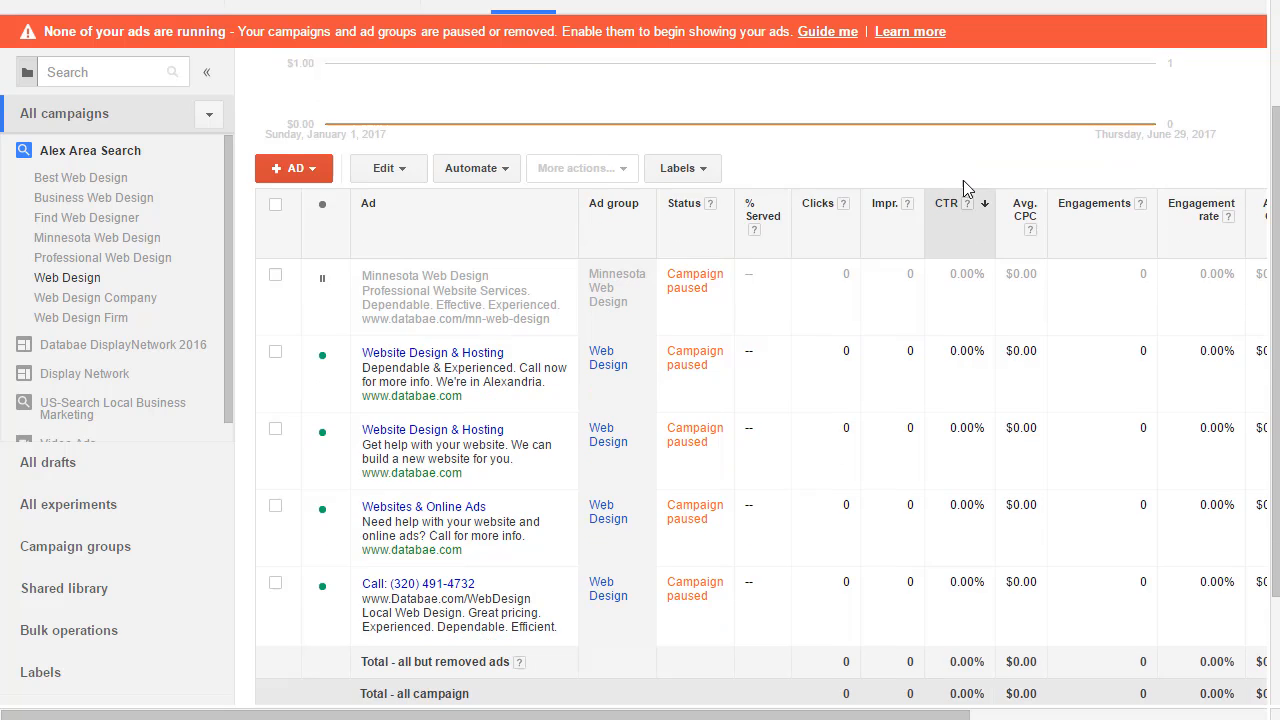
mouse_move(790, 716)
mouse_down()
mouse_move(1020, 700)
mouse_move(591, 706)
mouse_up()
click(447, 387)
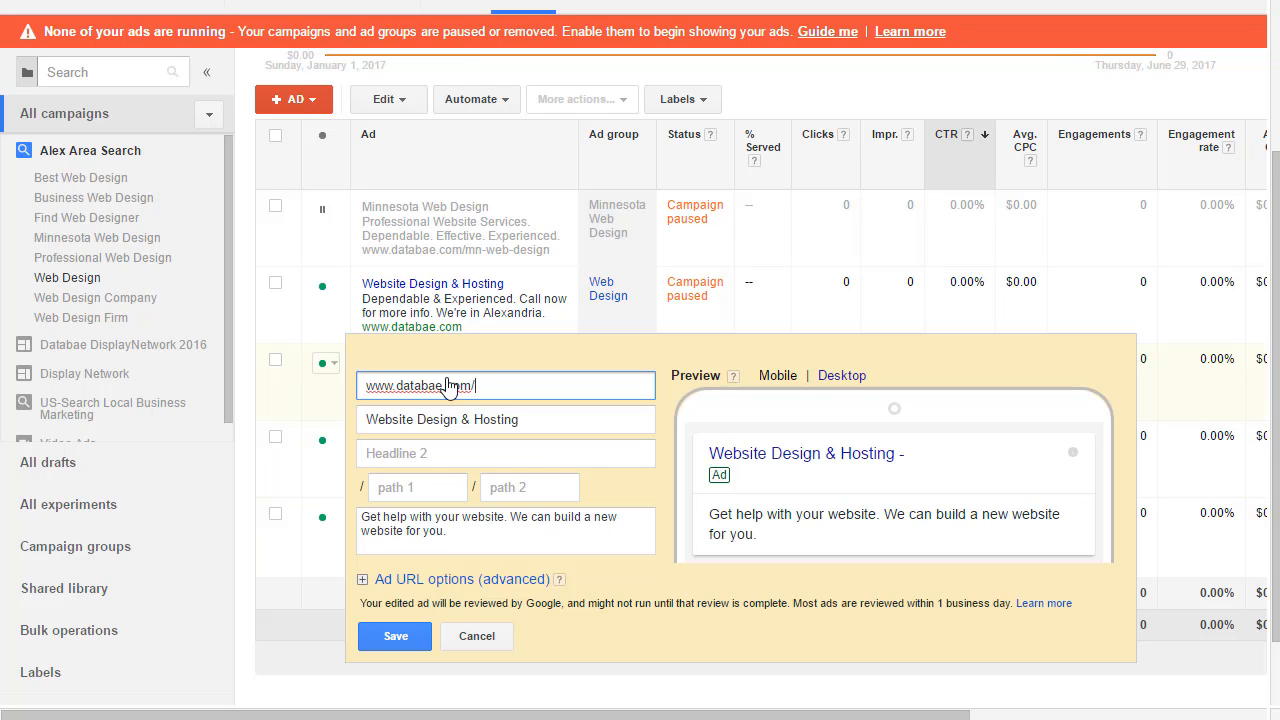
scroll(643, 541, down, 1)
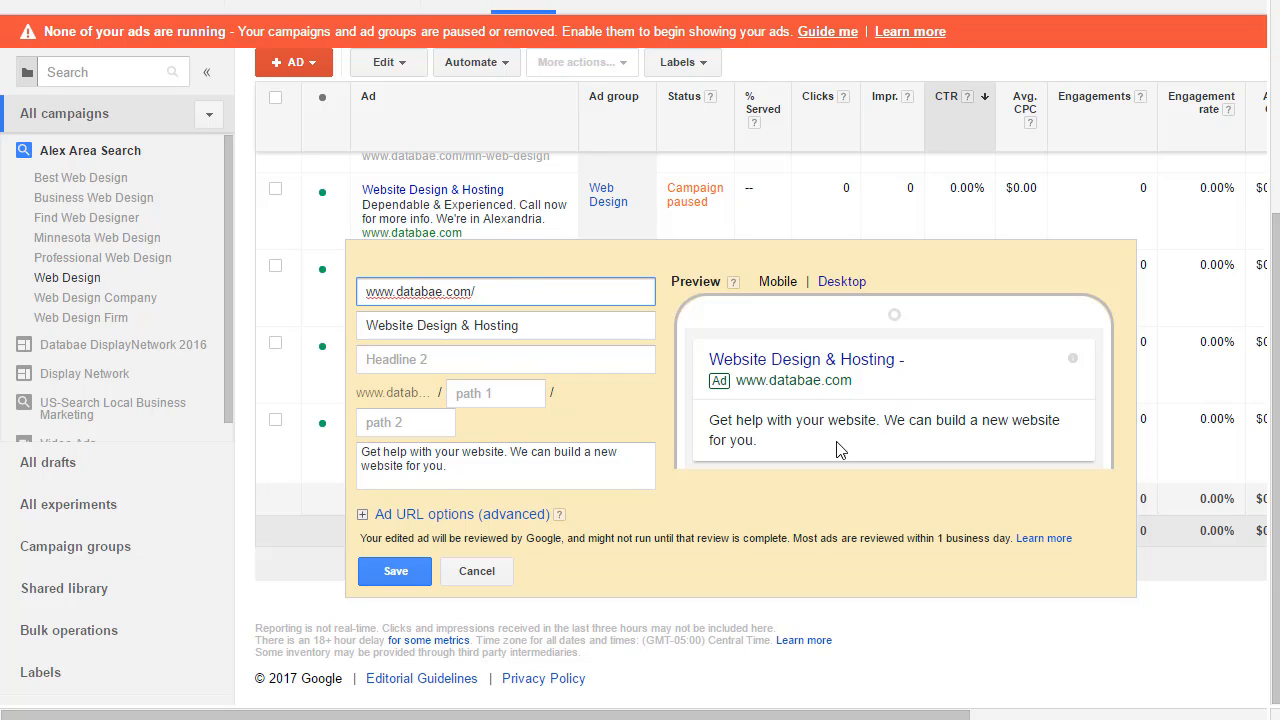
click(843, 284)
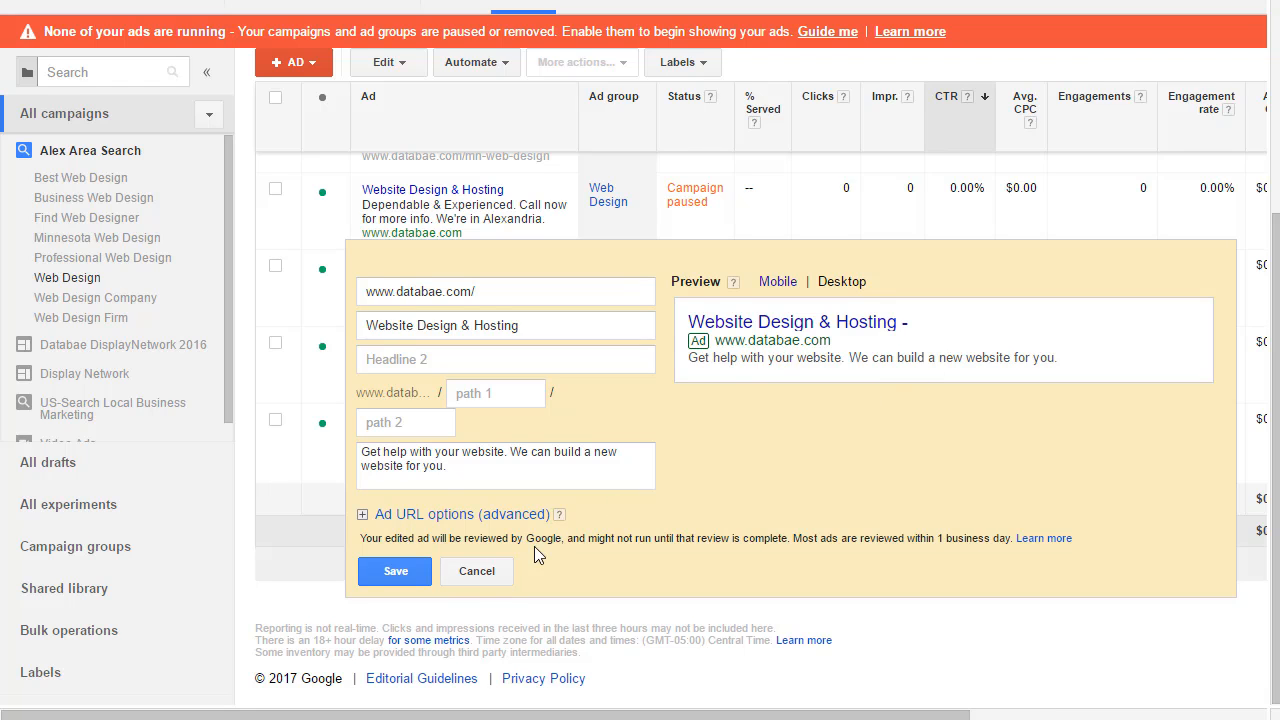
click(492, 571)
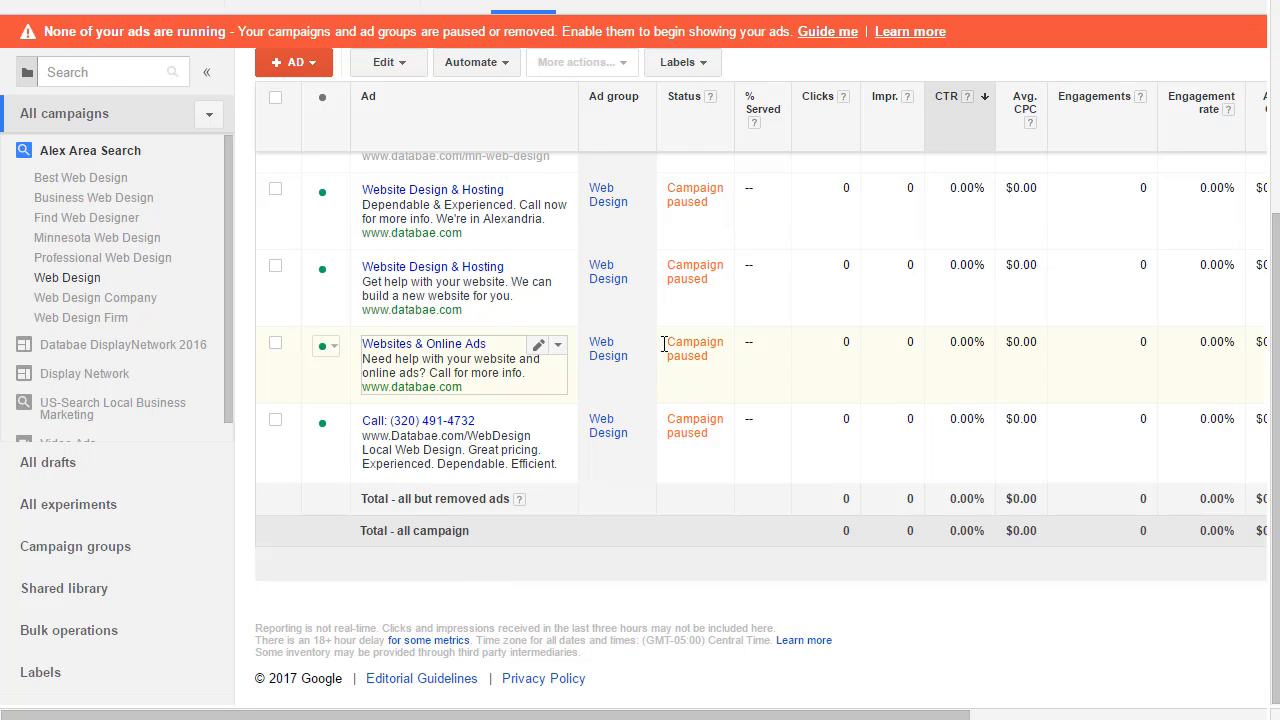
Step: Open the call-only ad in the Web Design ad group, examine its call reporting settings and preview, and close it without saving
scroll(563, 440, up, 1)
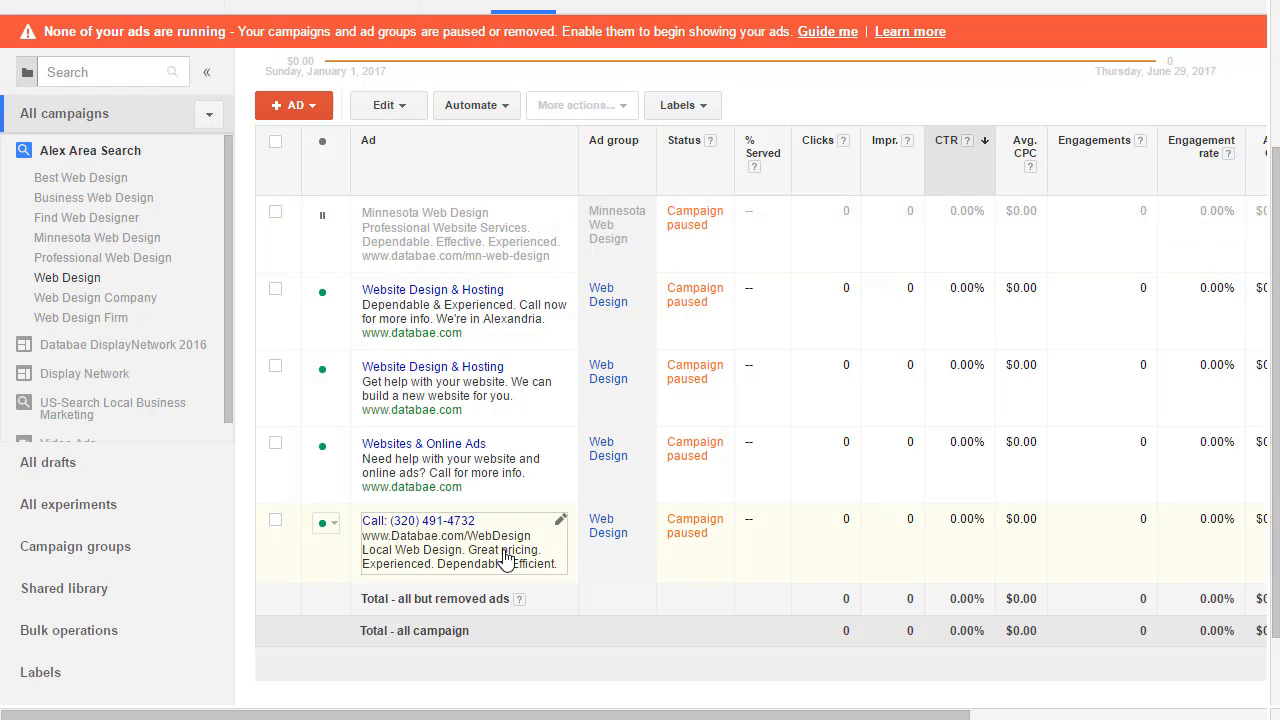
click(466, 556)
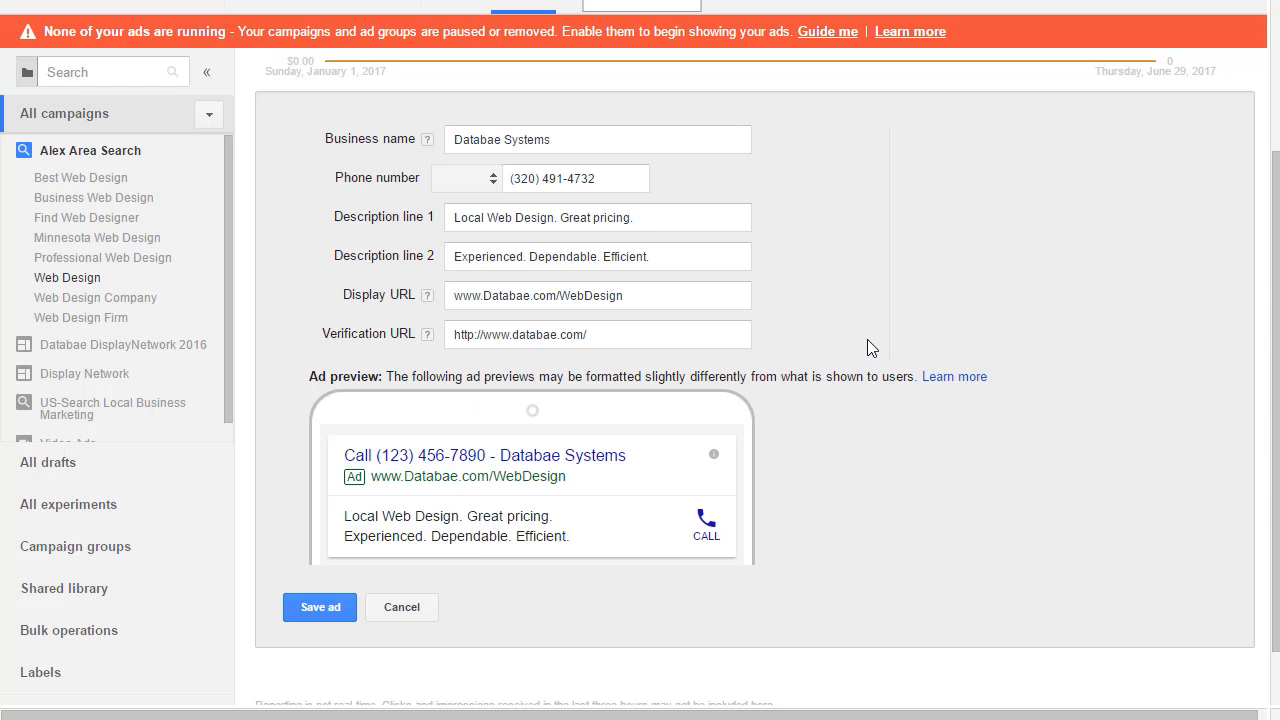
scroll(982, 254, down, 2)
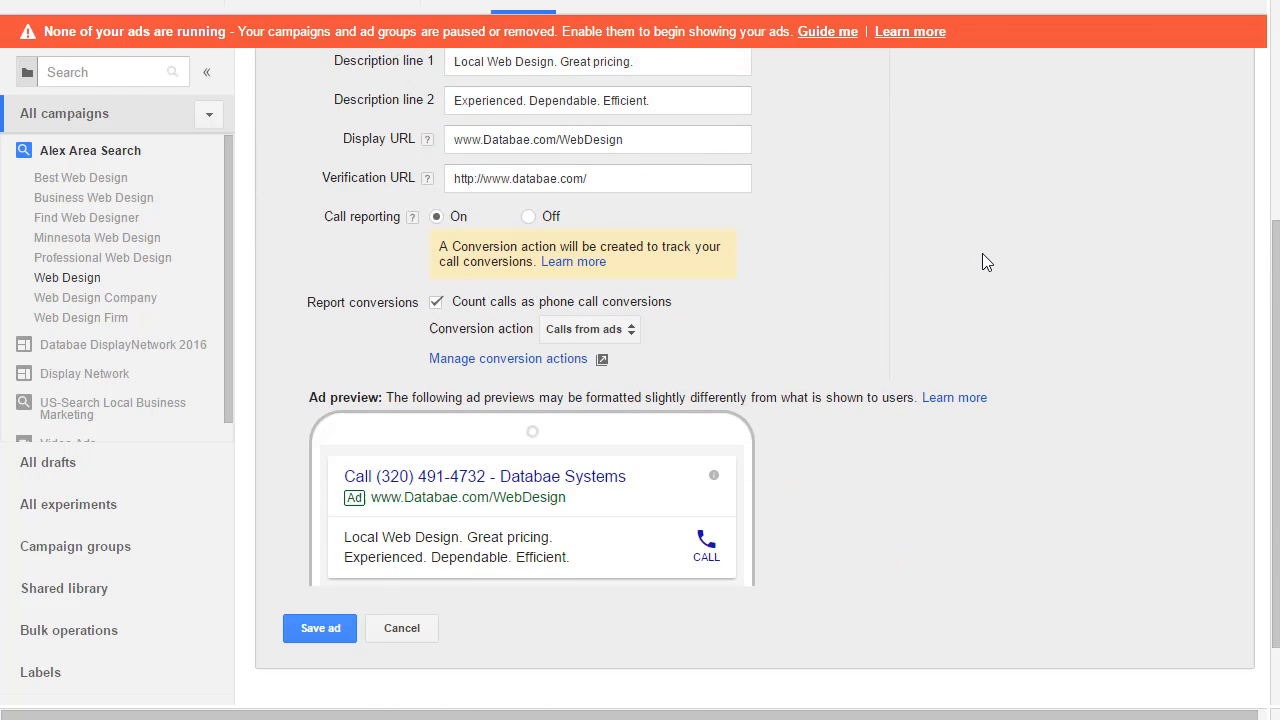
scroll(982, 254, down, 1)
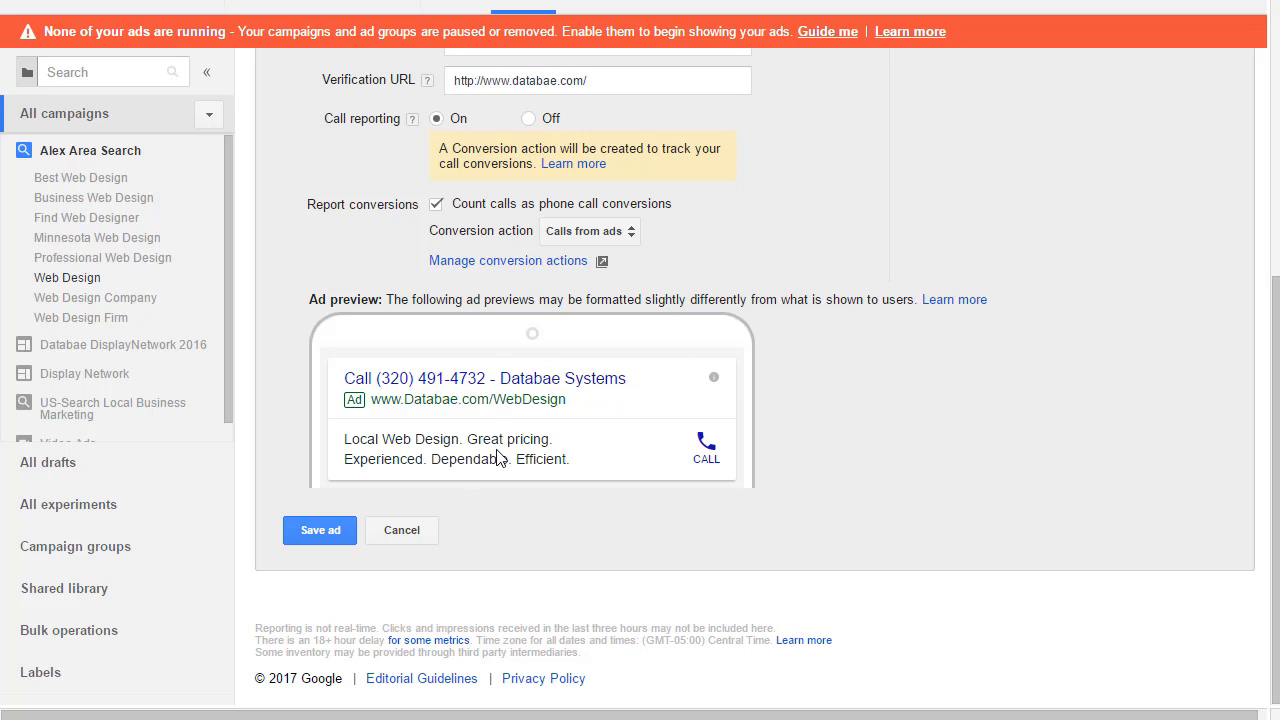
click(415, 538)
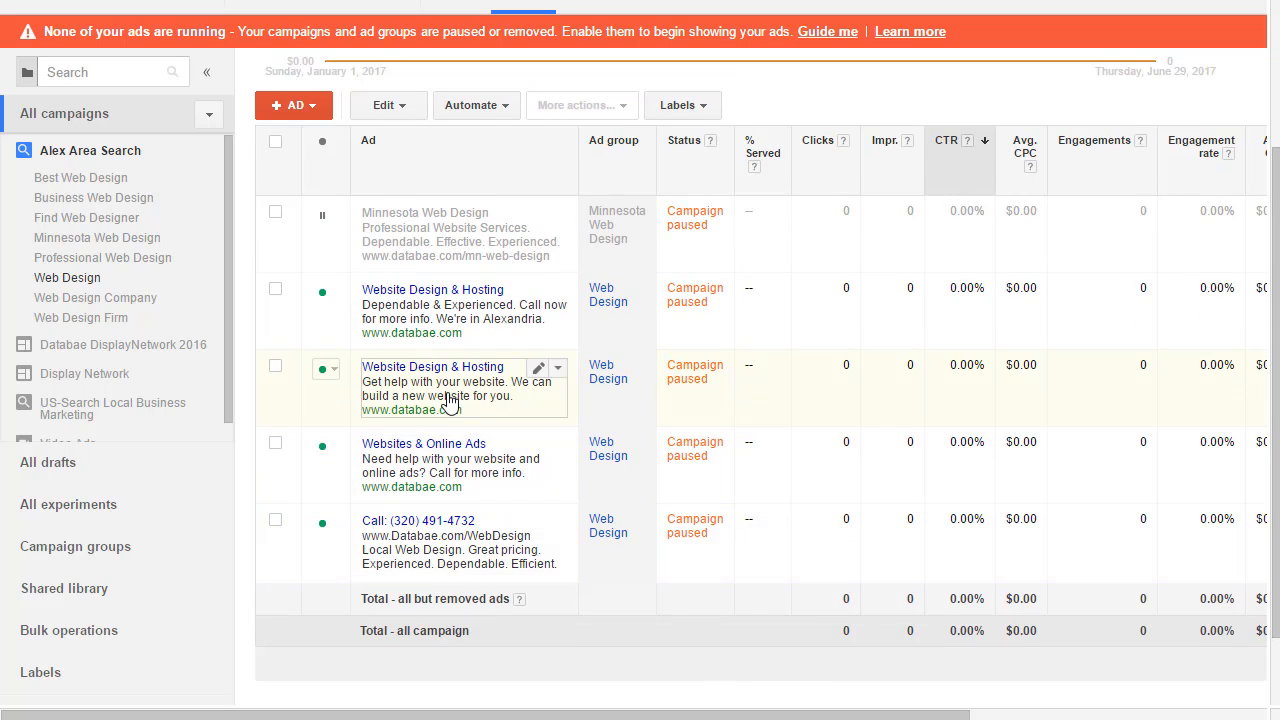
scroll(460, 380, up, 2)
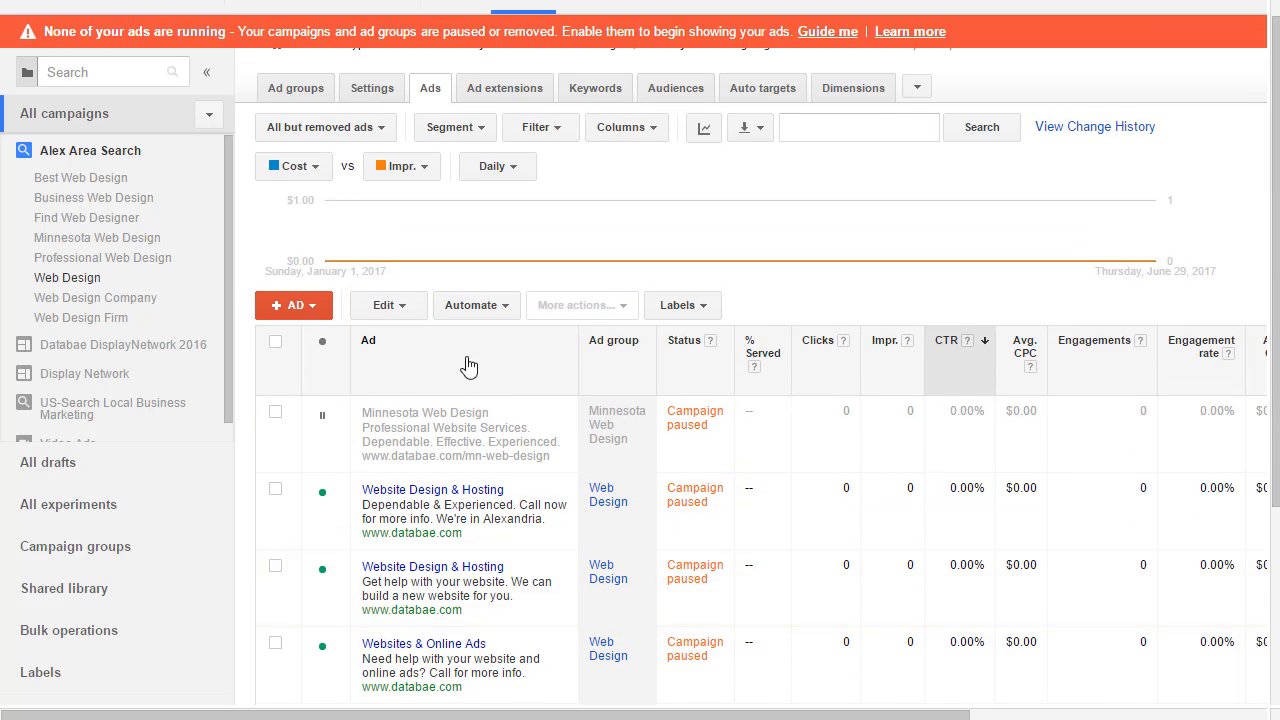
click(447, 444)
scroll(951, 512, down, 3)
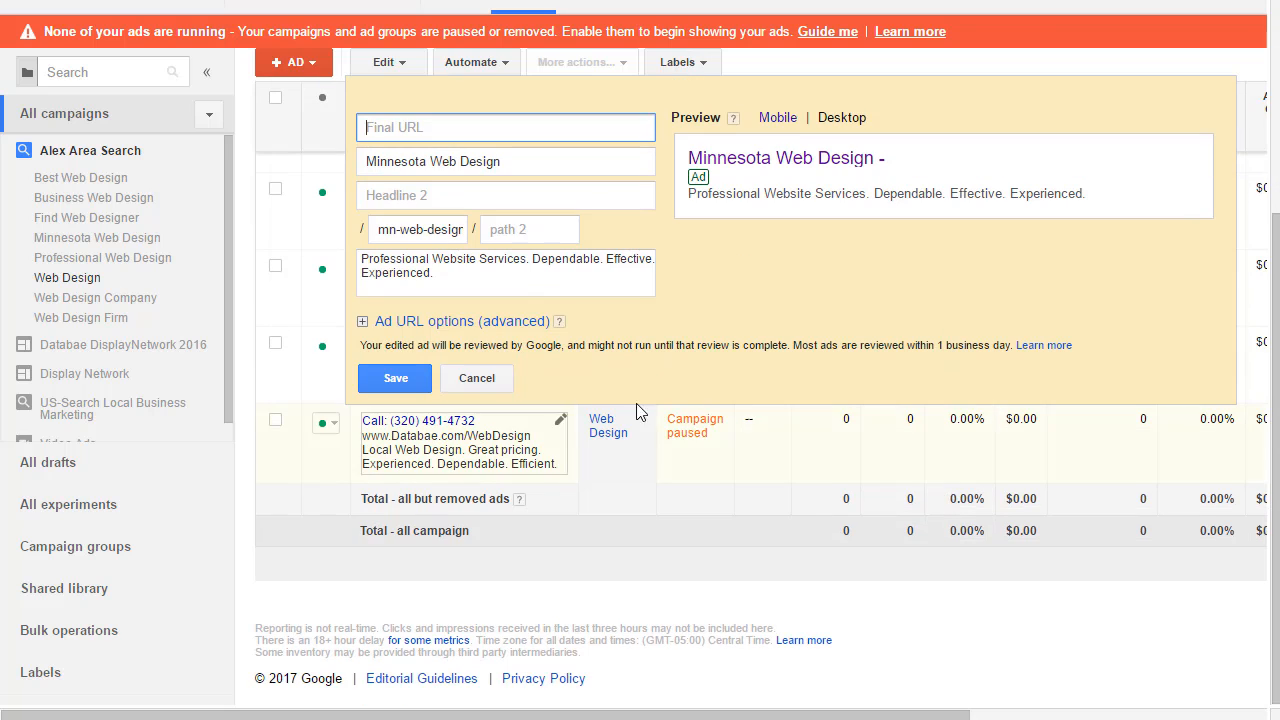
click(485, 382)
scroll(706, 311, up, 3)
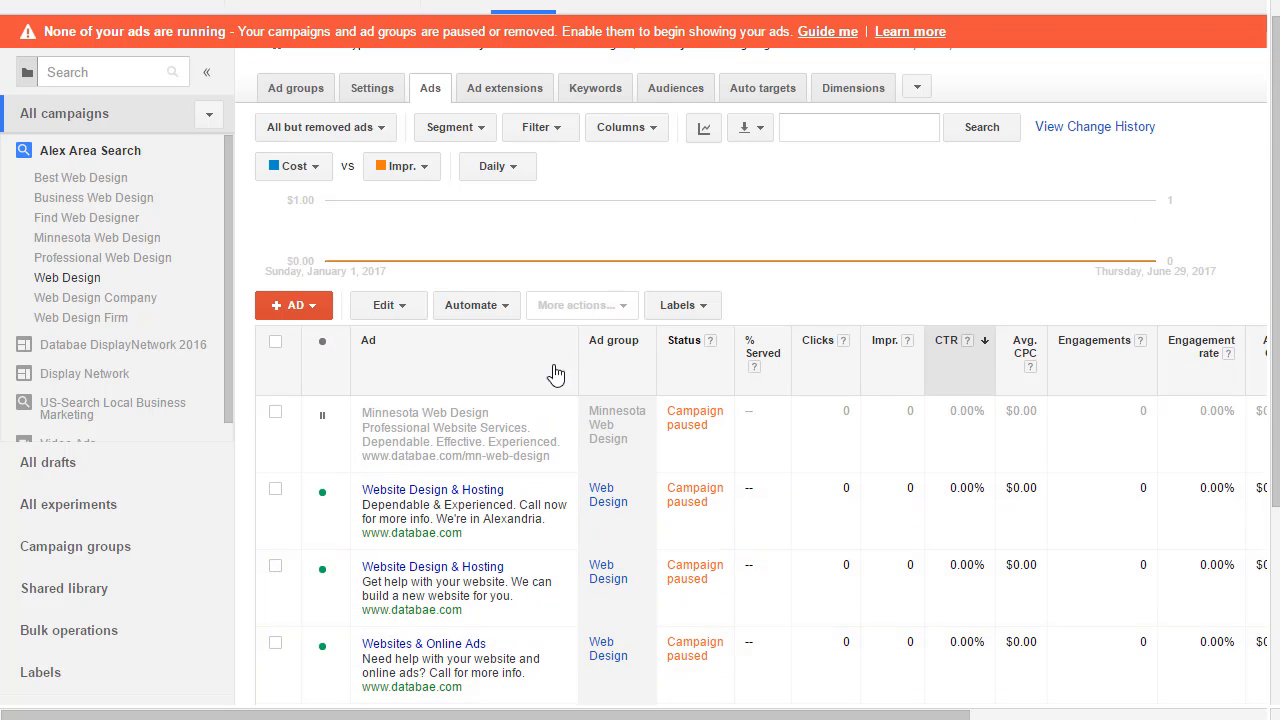
Step: Show the Alex Area Search campaign's keywords and look over the list with its ad groups, maximum CPCs and estimated bids
scroll(757, 389, up, 1)
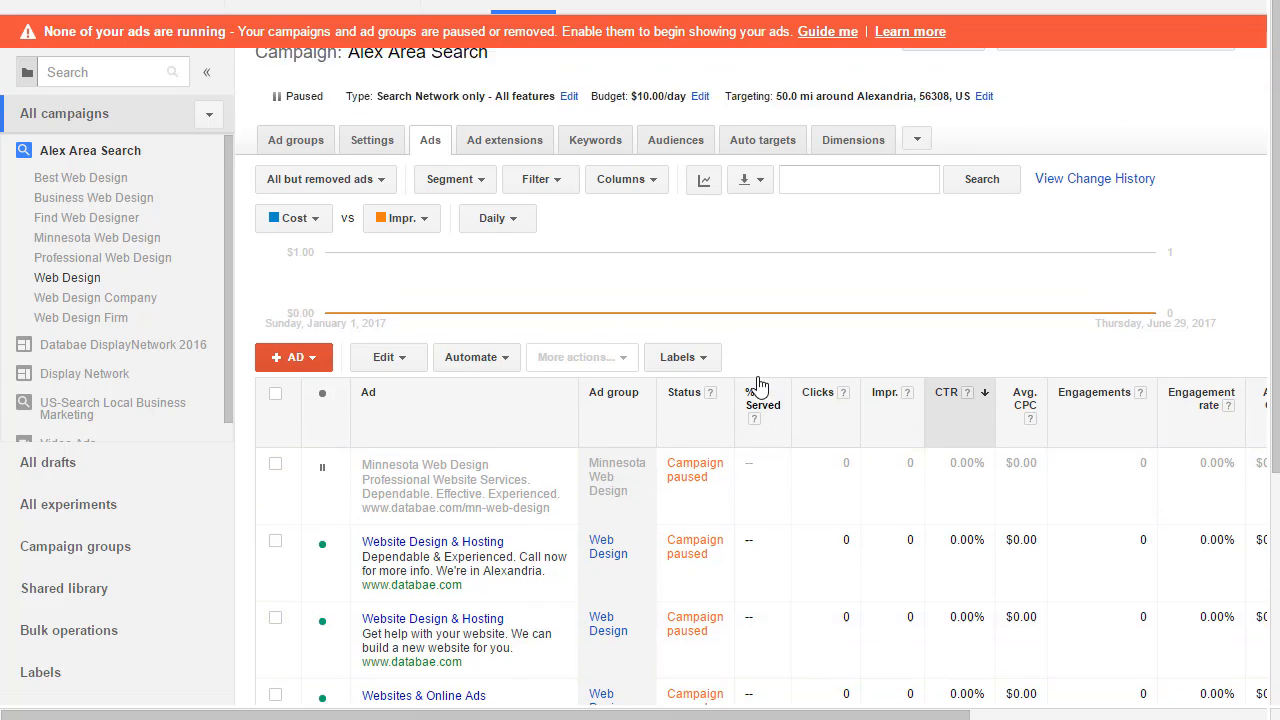
click(597, 181)
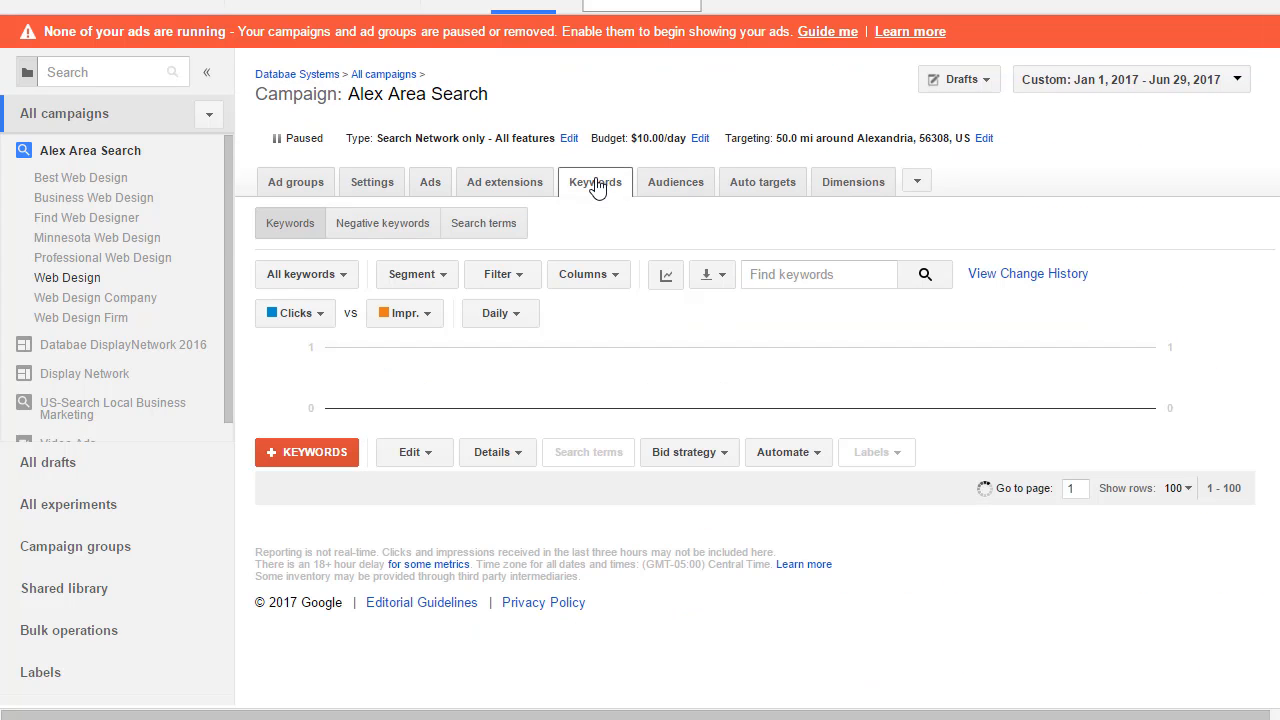
scroll(748, 330, down, 3)
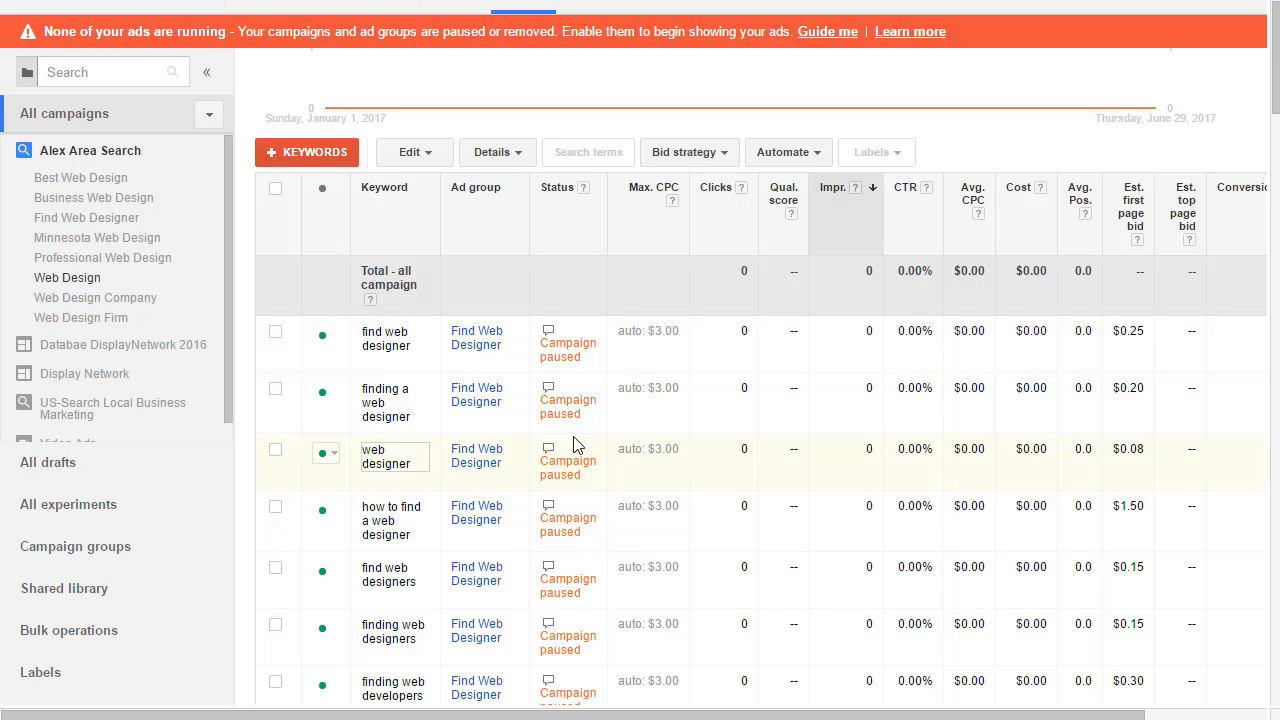
scroll(571, 443, up, 3)
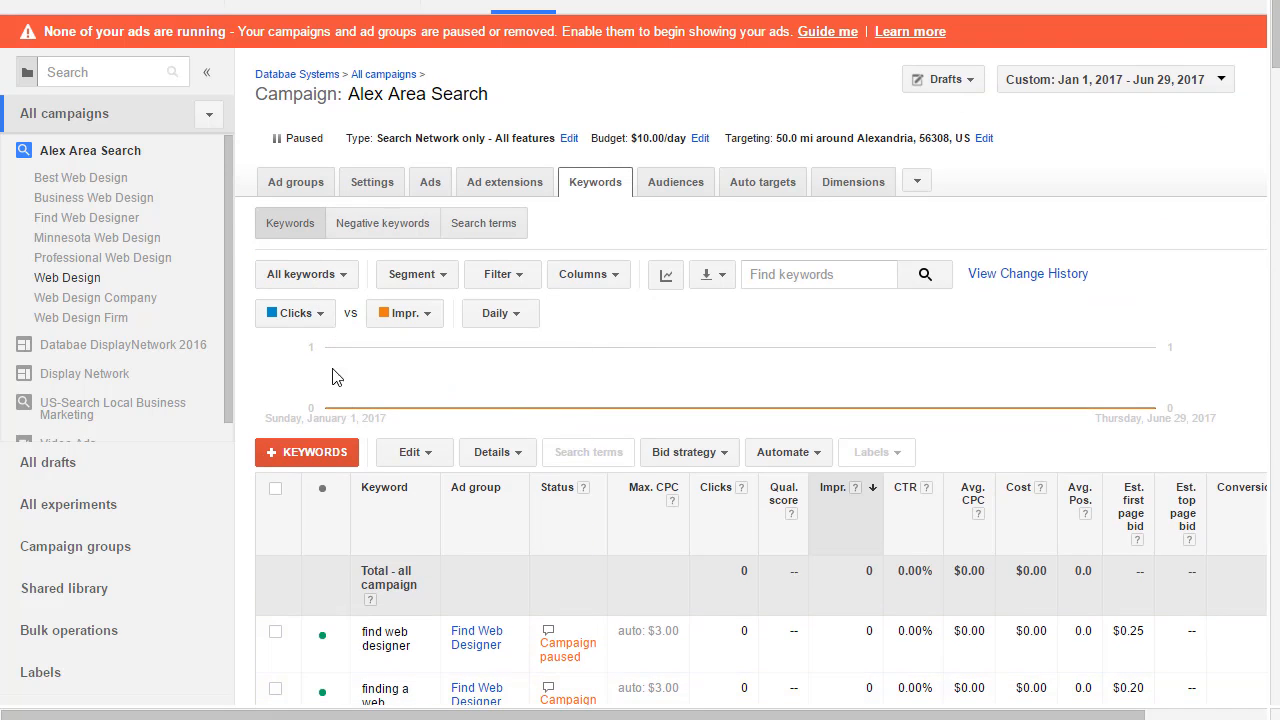
Step: Open the form for adding keywords, examine its ad group choice and keyword entry area, and cancel it without adding any
click(310, 458)
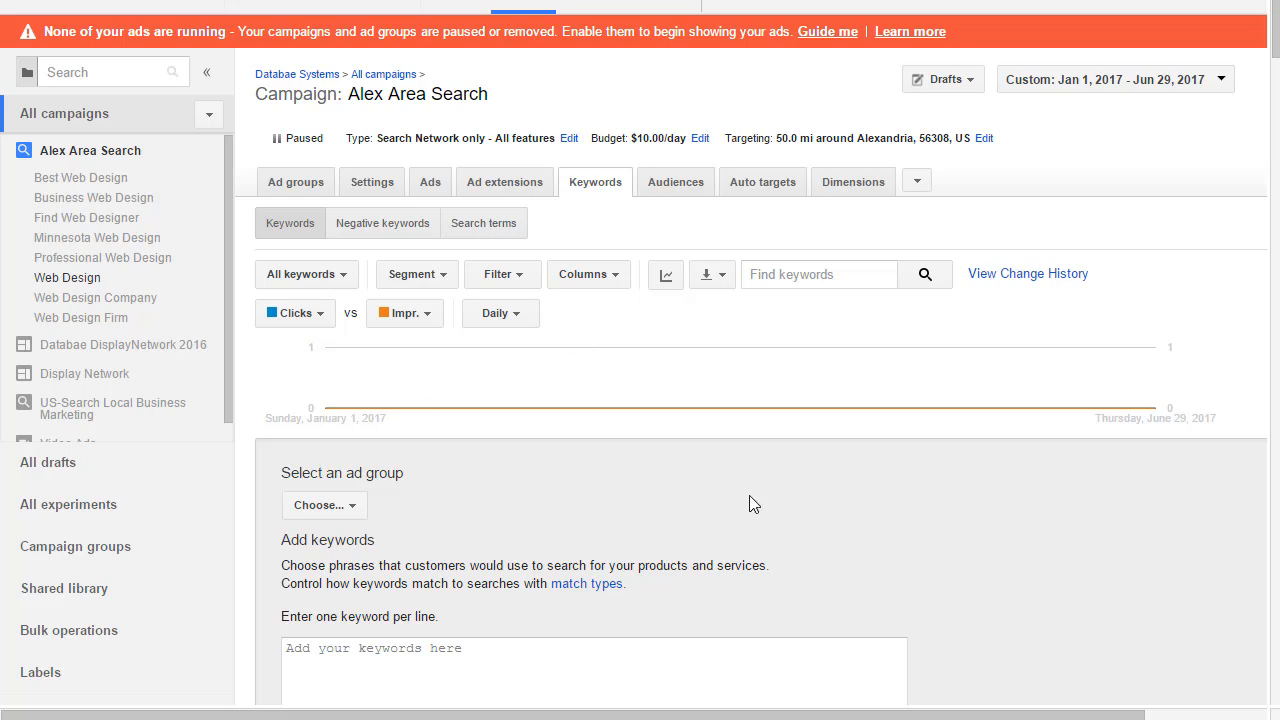
scroll(780, 395, down, 3)
click(405, 350)
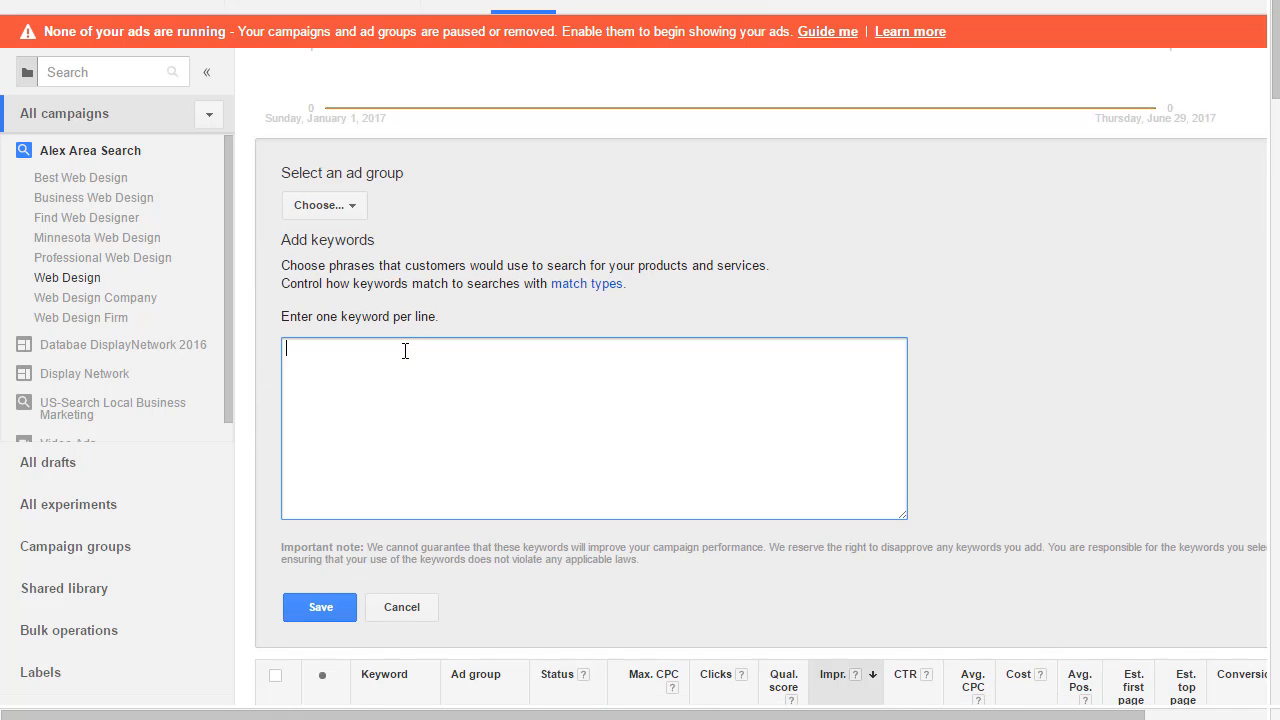
scroll(751, 341, down, 1)
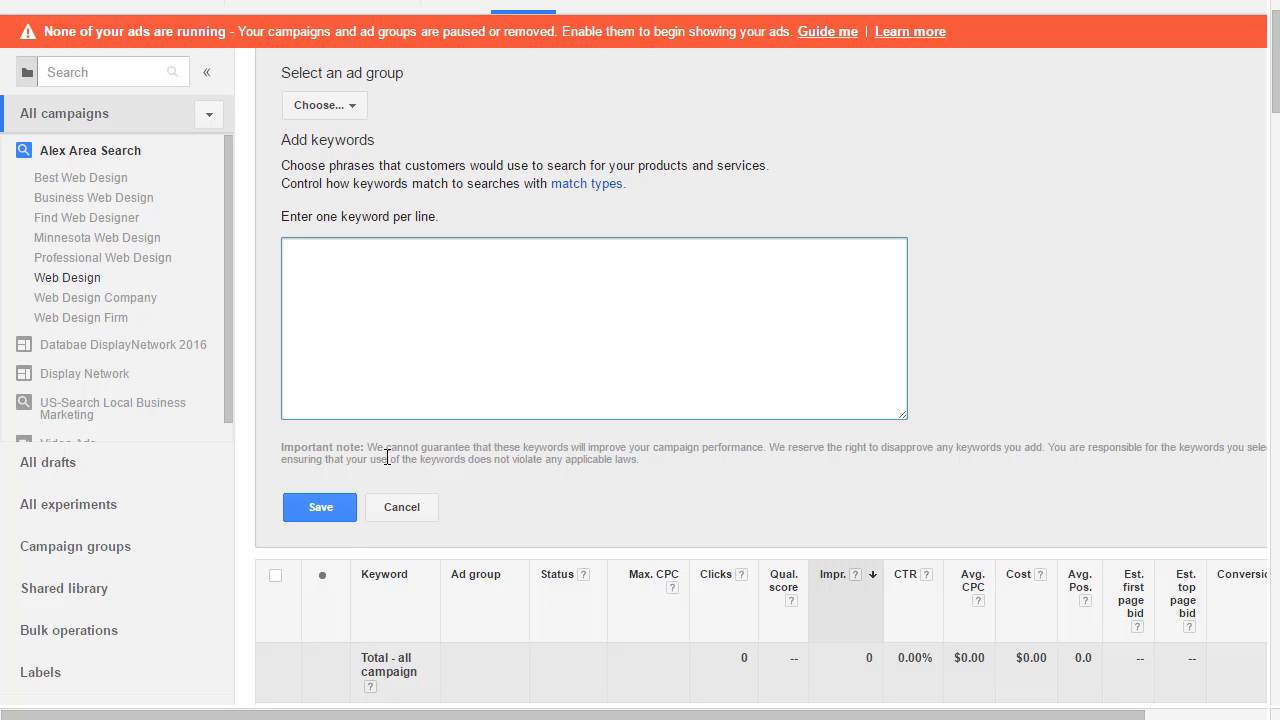
scroll(651, 400, down, 3)
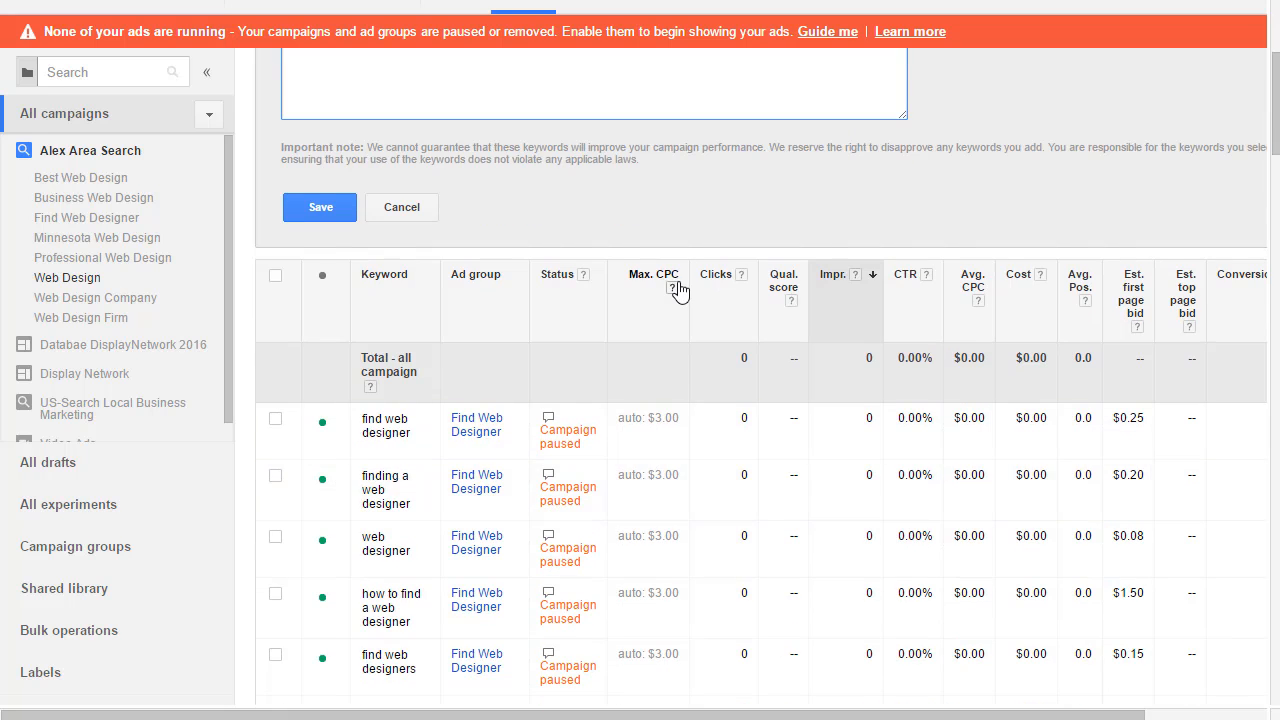
scroll(678, 290, up, 4)
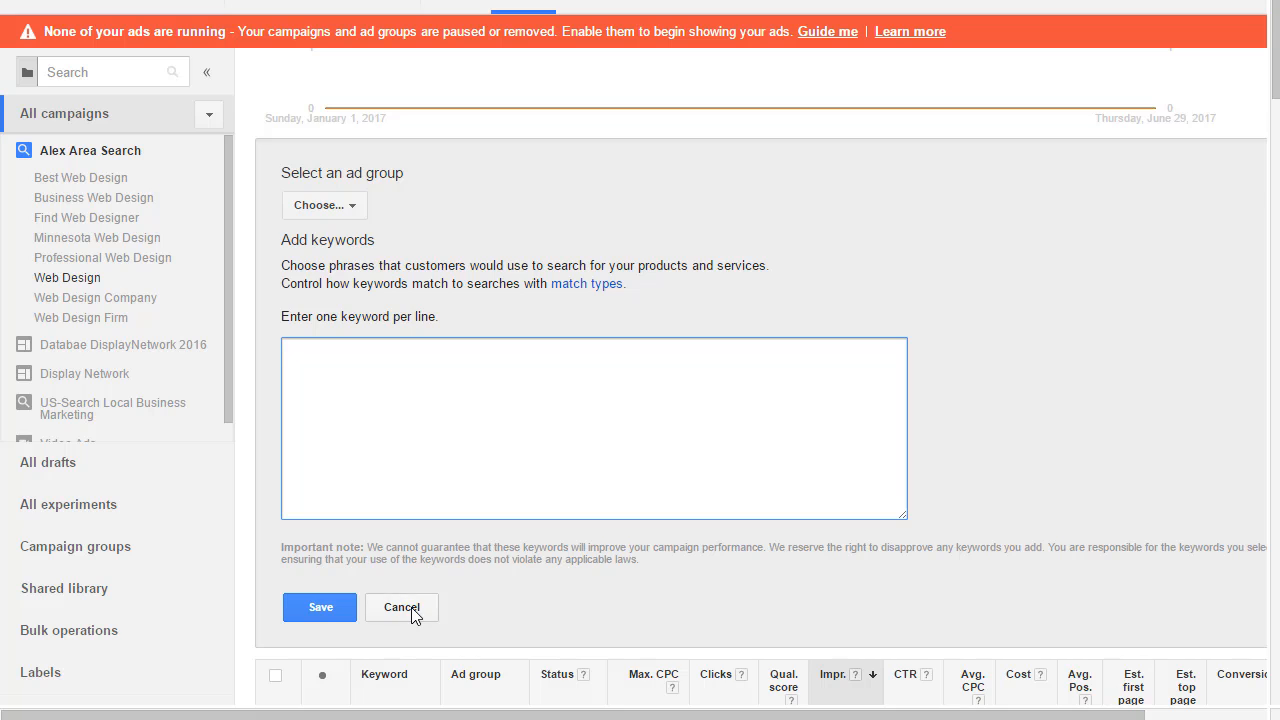
click(401, 607)
scroll(806, 374, up, 3)
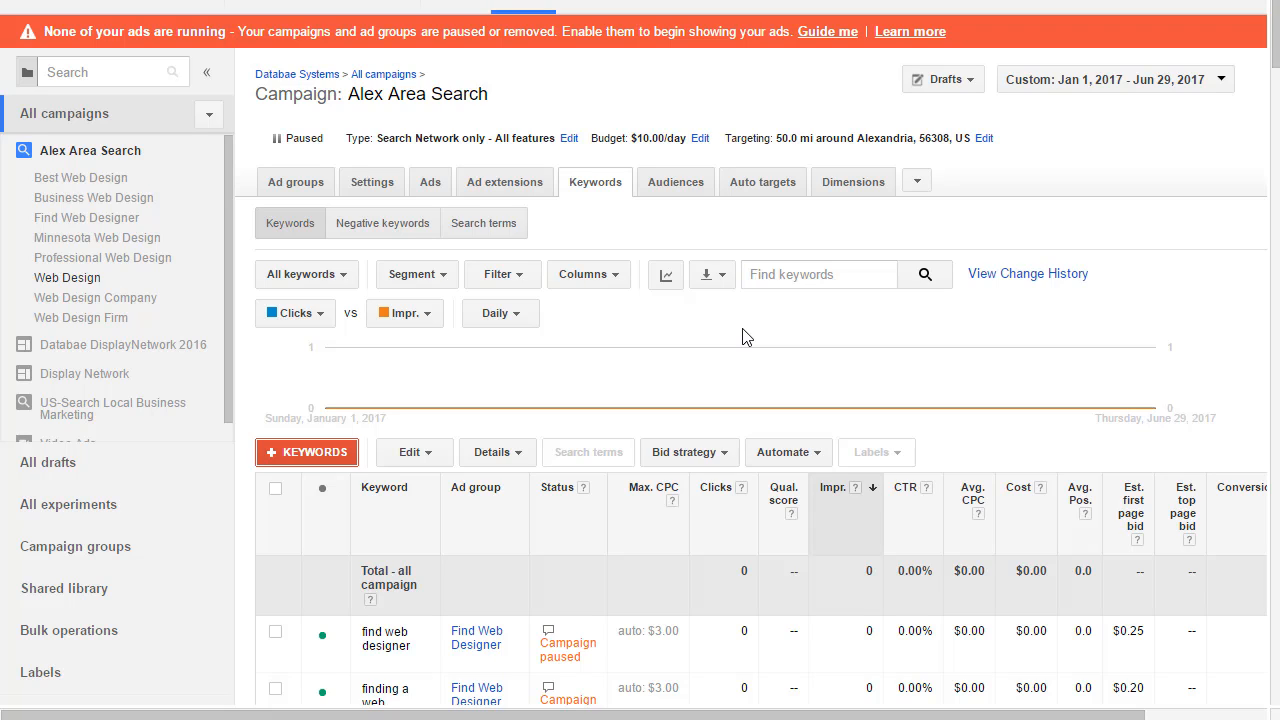
Step: Return to the campaign's ads, view the account's settings and phone support options, and close them
mouse_move(688, 385)
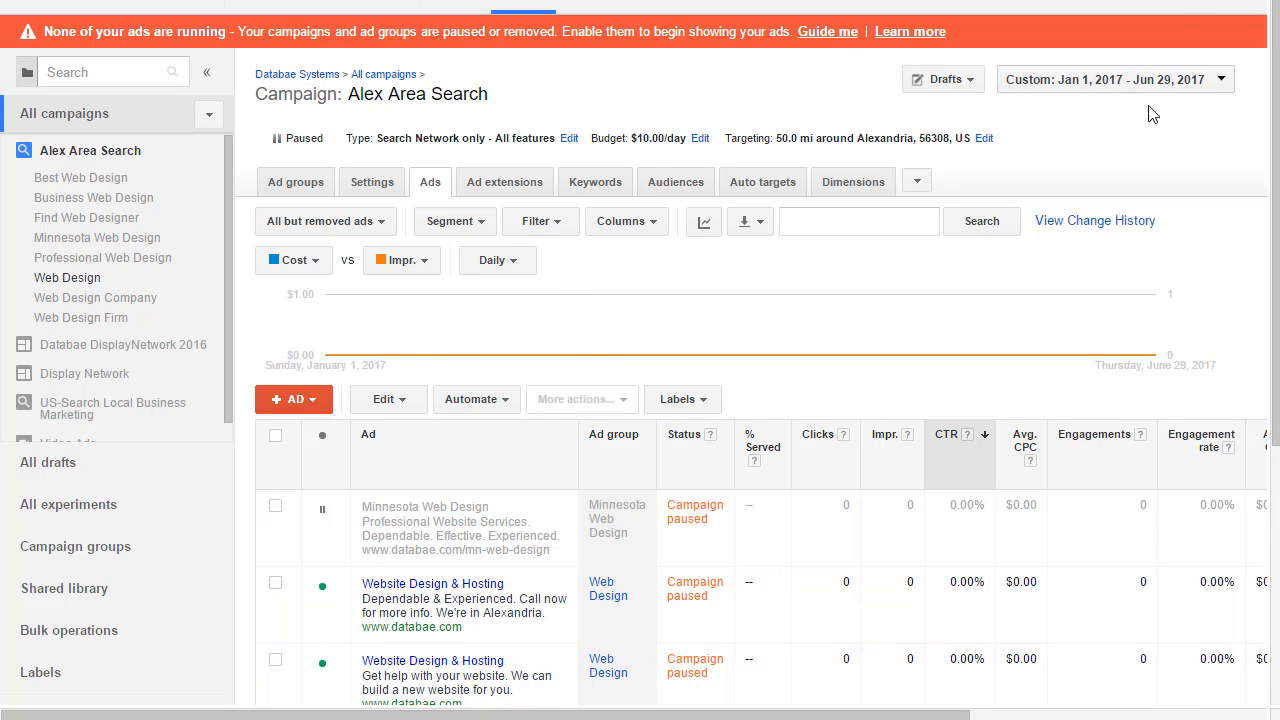
click(1181, 3)
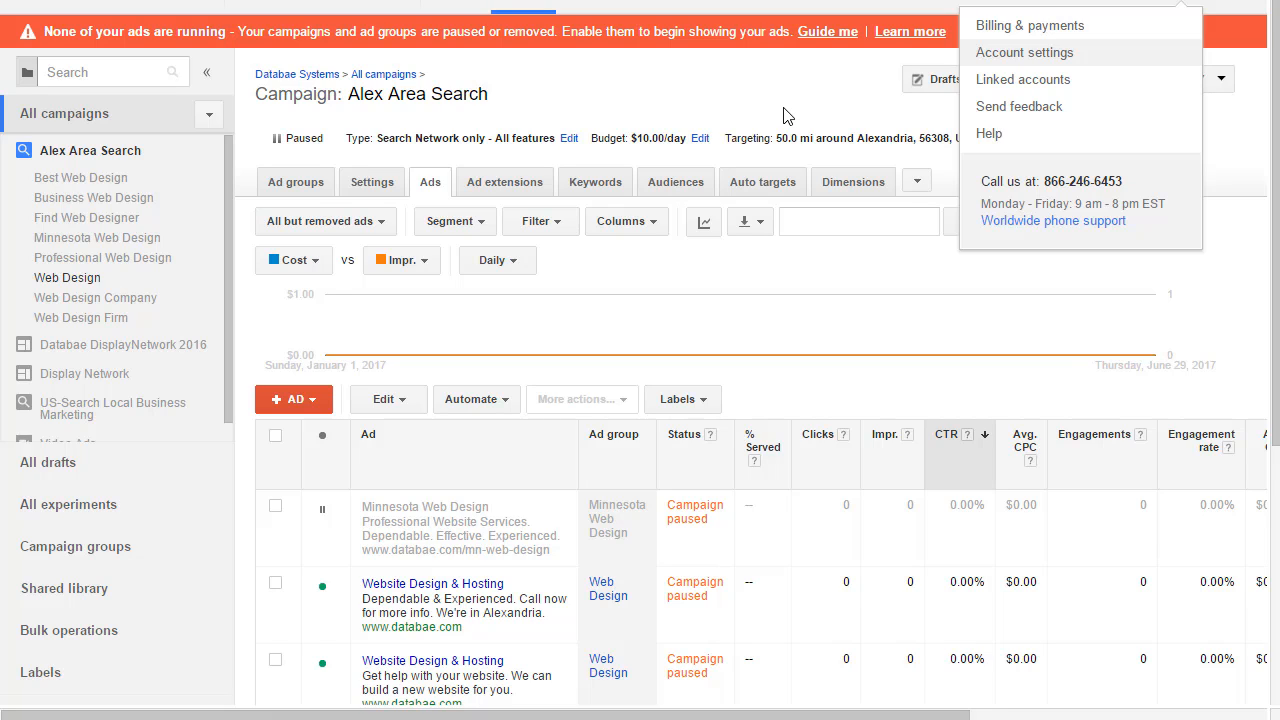
click(753, 91)
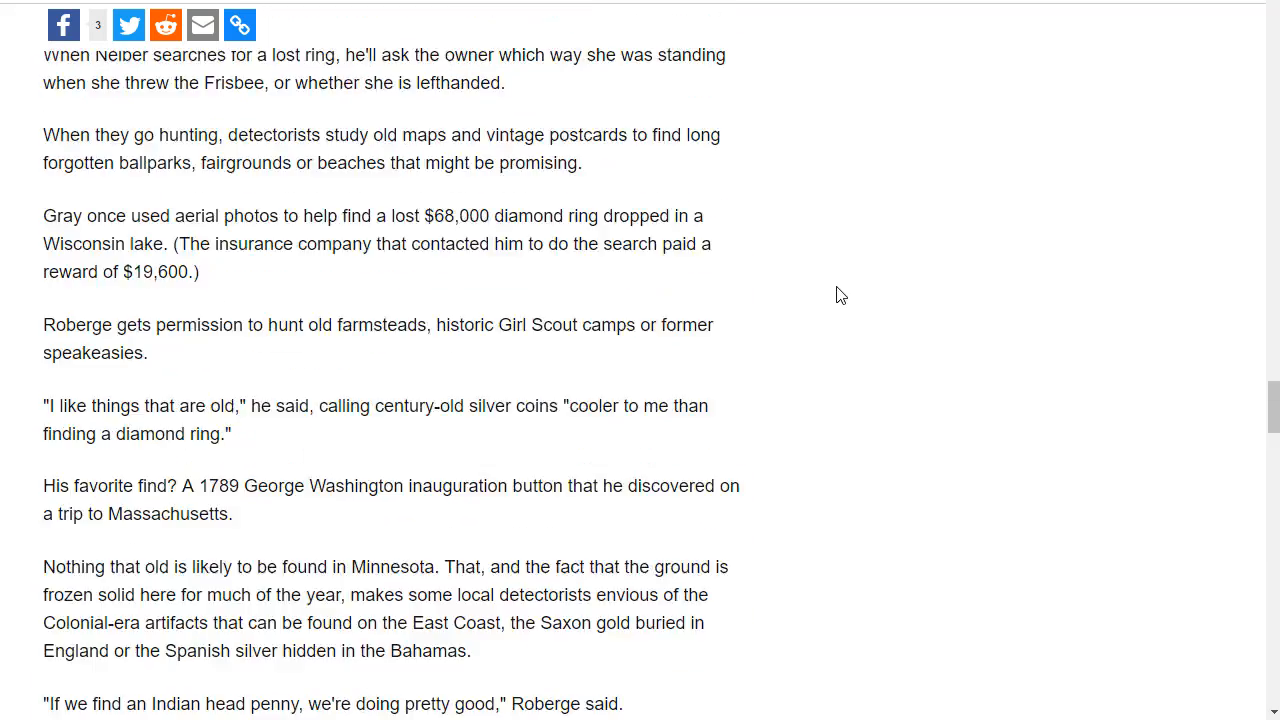
Step: Switch to the INFORUM article about Minnesota metal detectorists and examine the Wayfair banner above the headline as a display ad example
scroll(840, 295, up, 20)
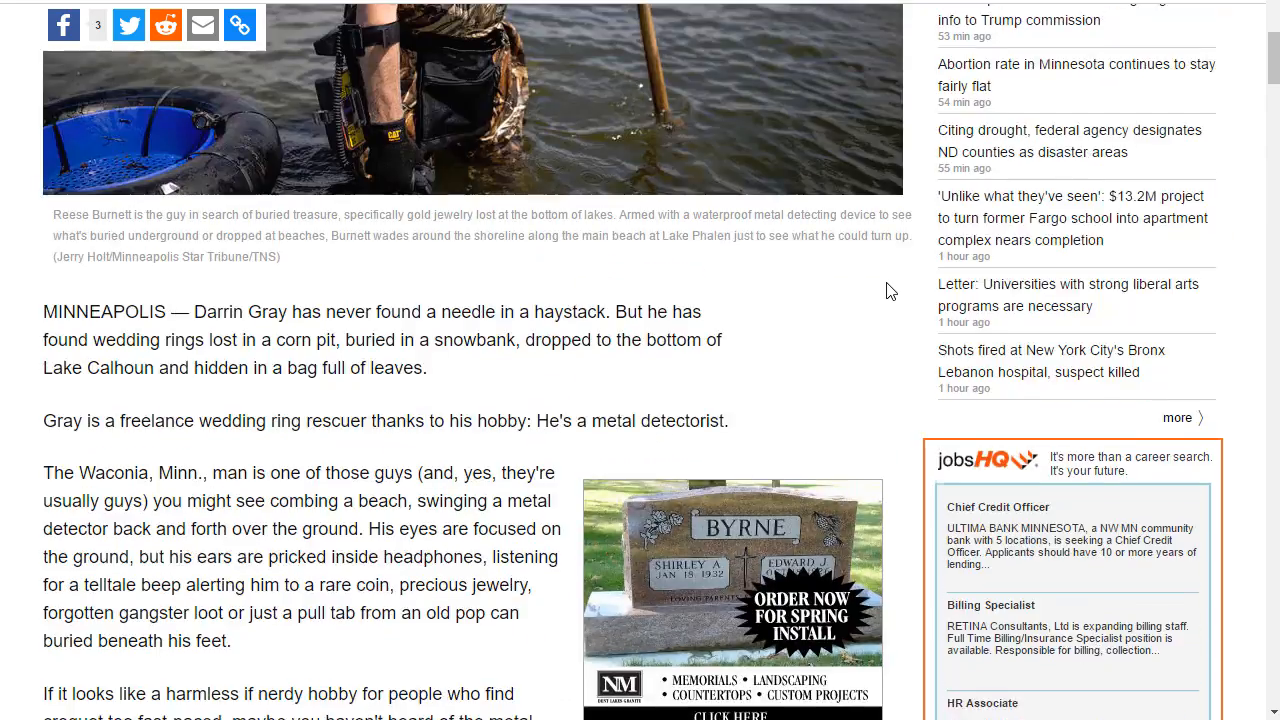
scroll(886, 291, up, 7)
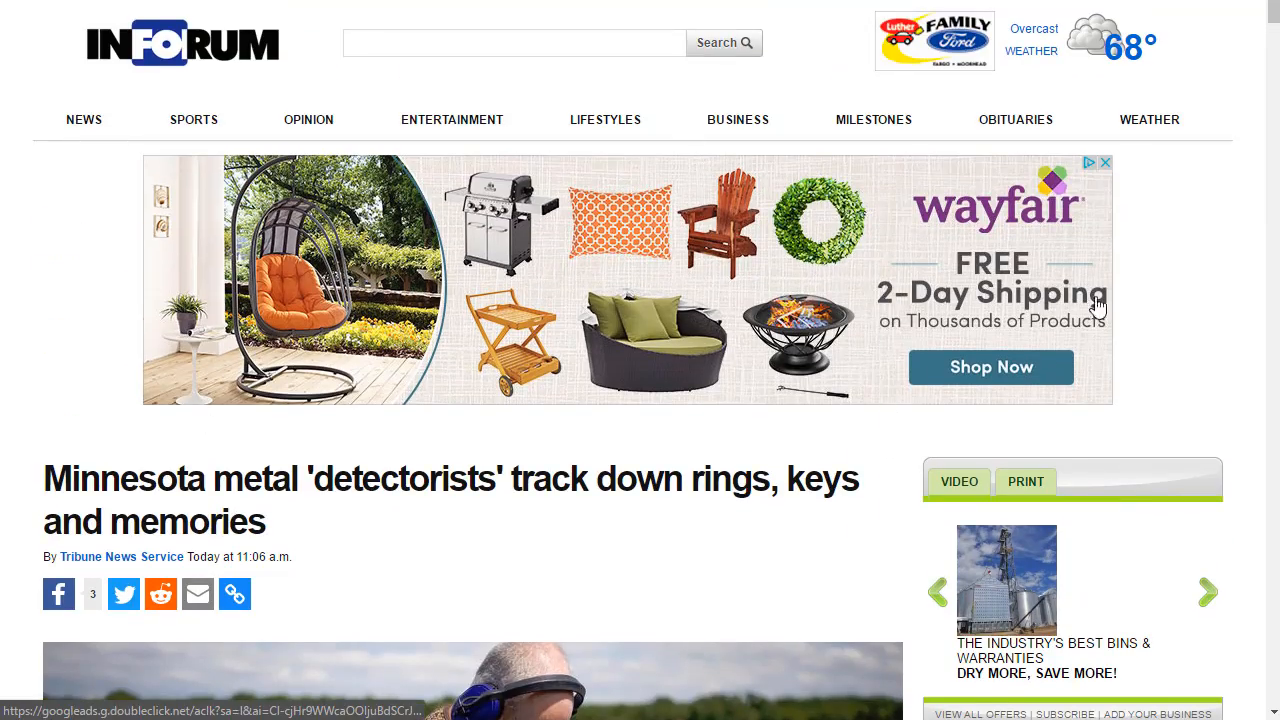
scroll(314, 520, down, 4)
scroll(660, 146, up, 4)
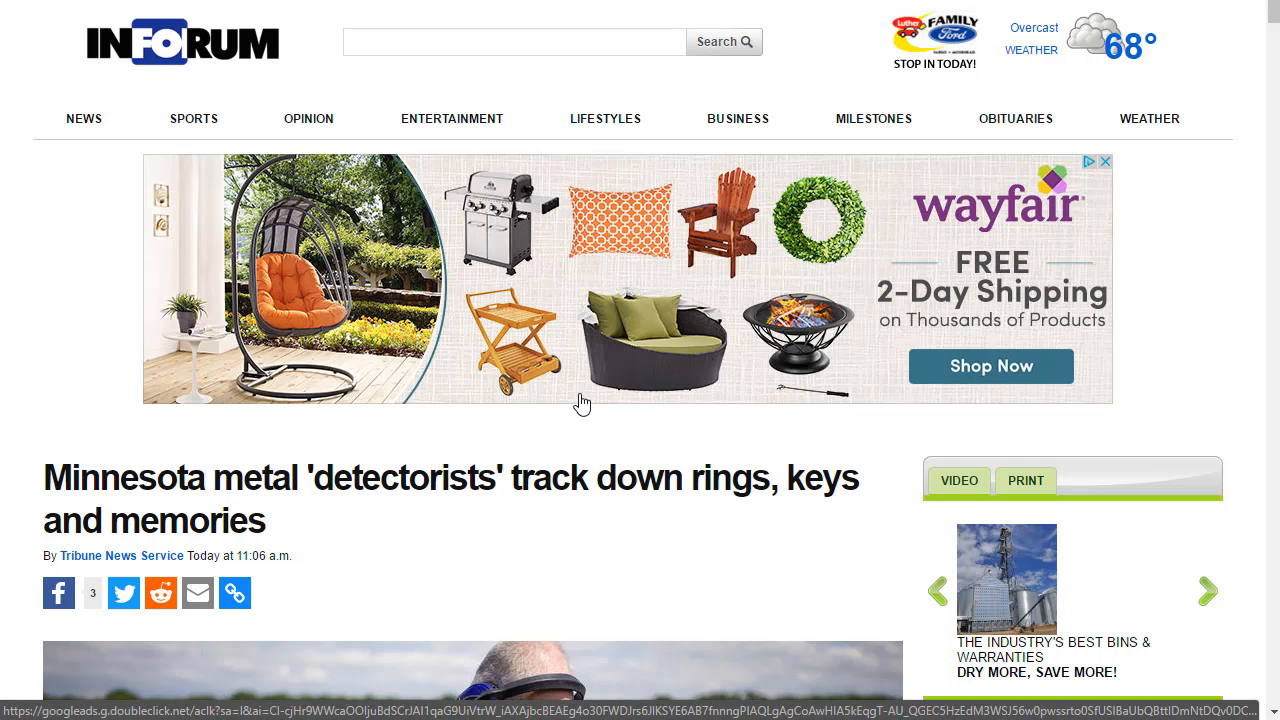
scroll(674, 409, down, 4)
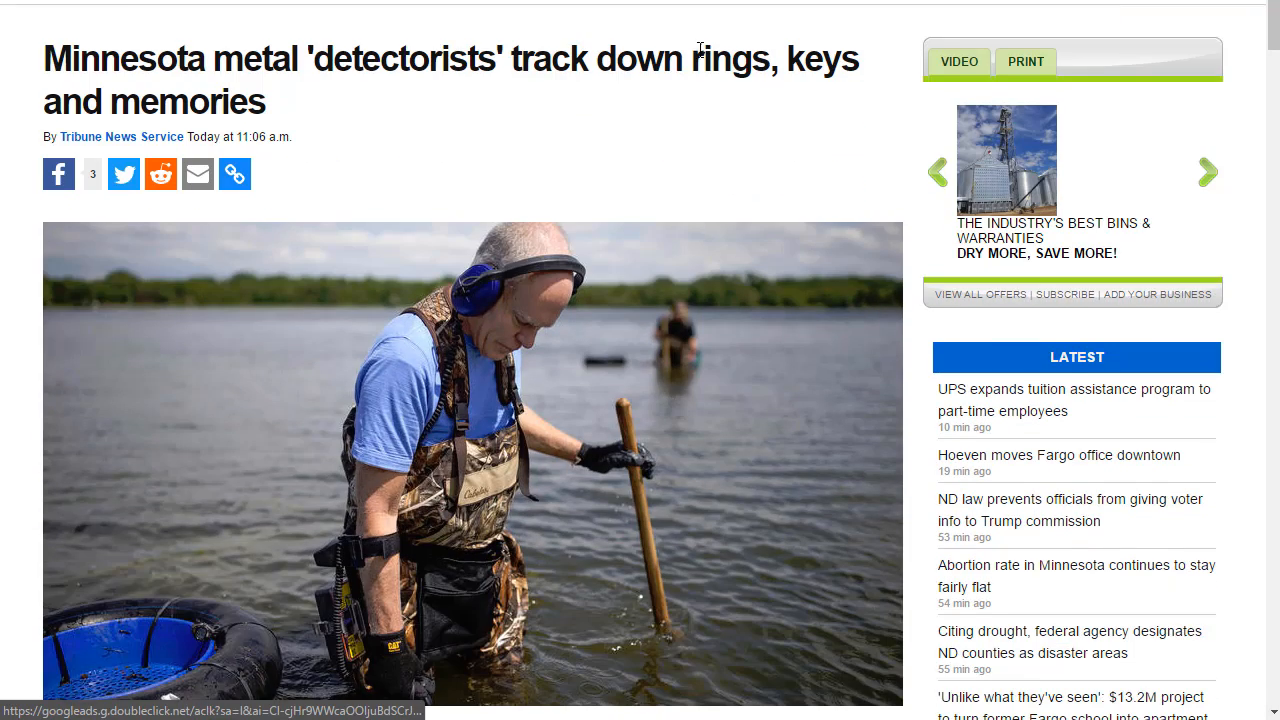
scroll(697, 108, up, 4)
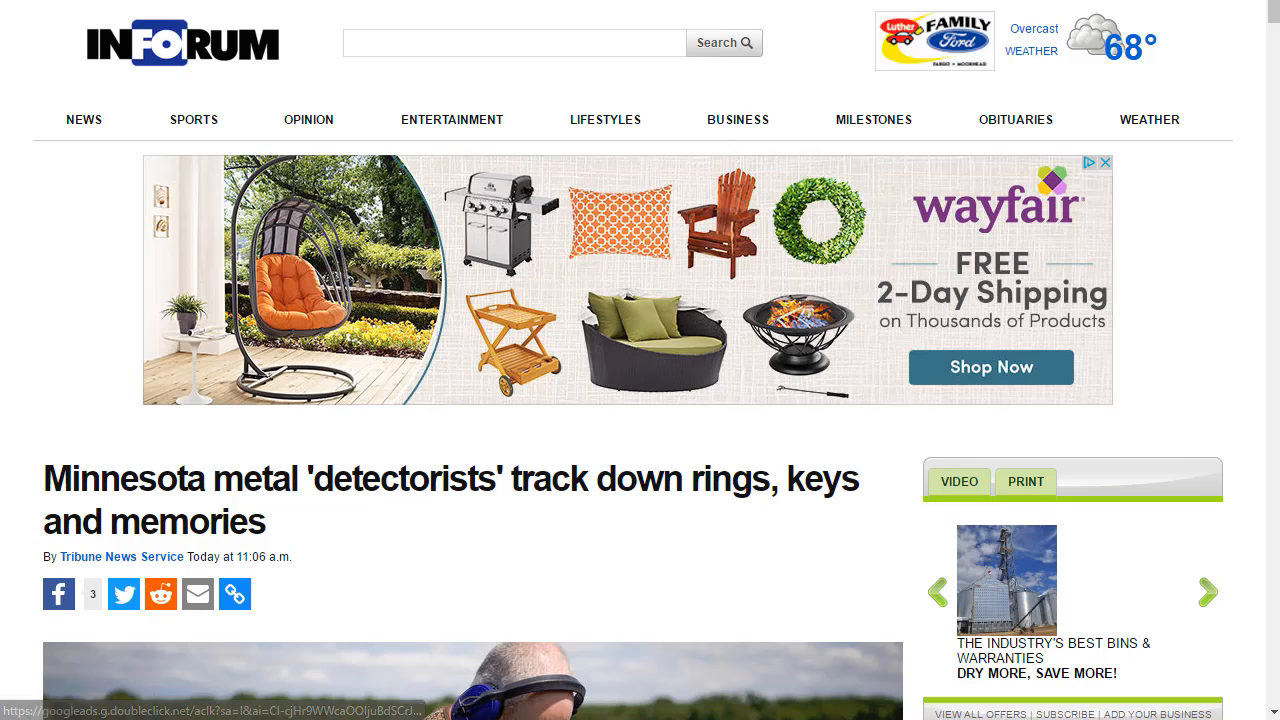